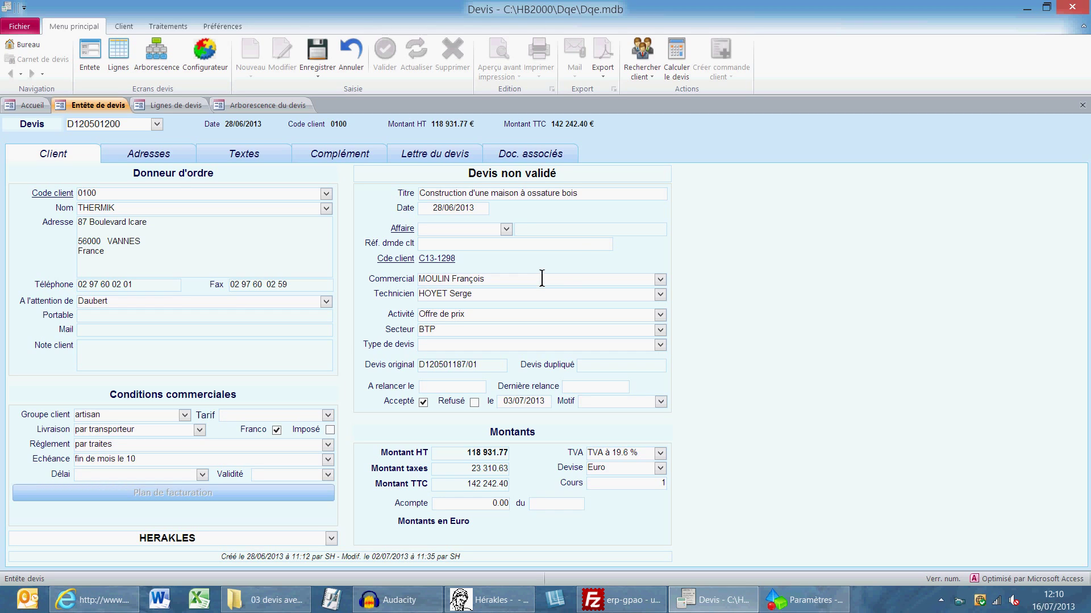
# Review the quote's title in the header, its delivery and invoicing addresses, and return to the client details
pyautogui.click(470, 196)
pyautogui.moveTo(469, 196); pyautogui.dragTo(608, 210)
pyautogui.click(625, 198)
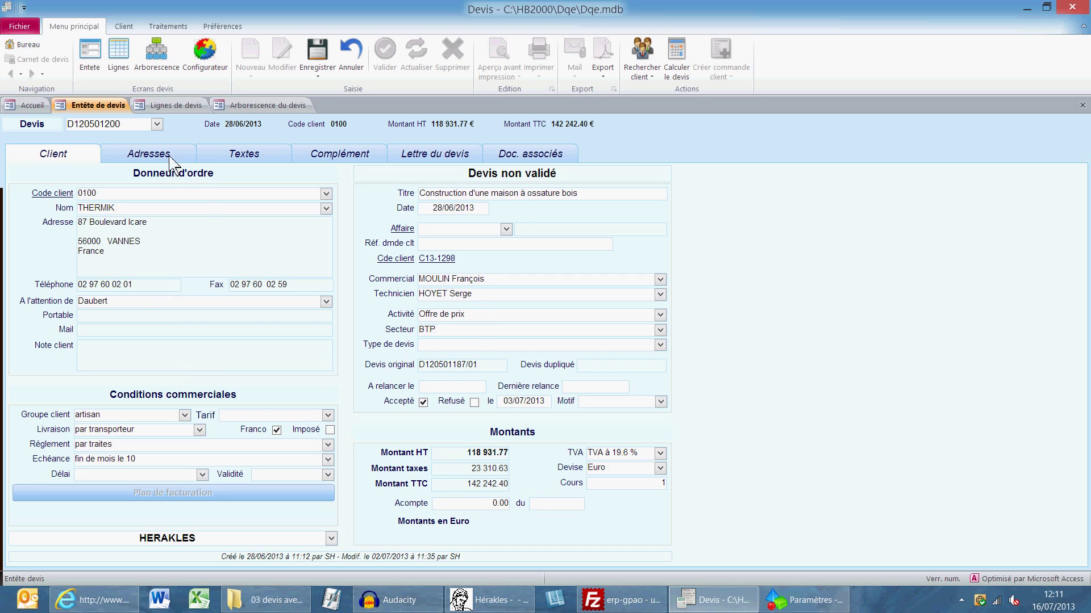
pyautogui.click(147, 154)
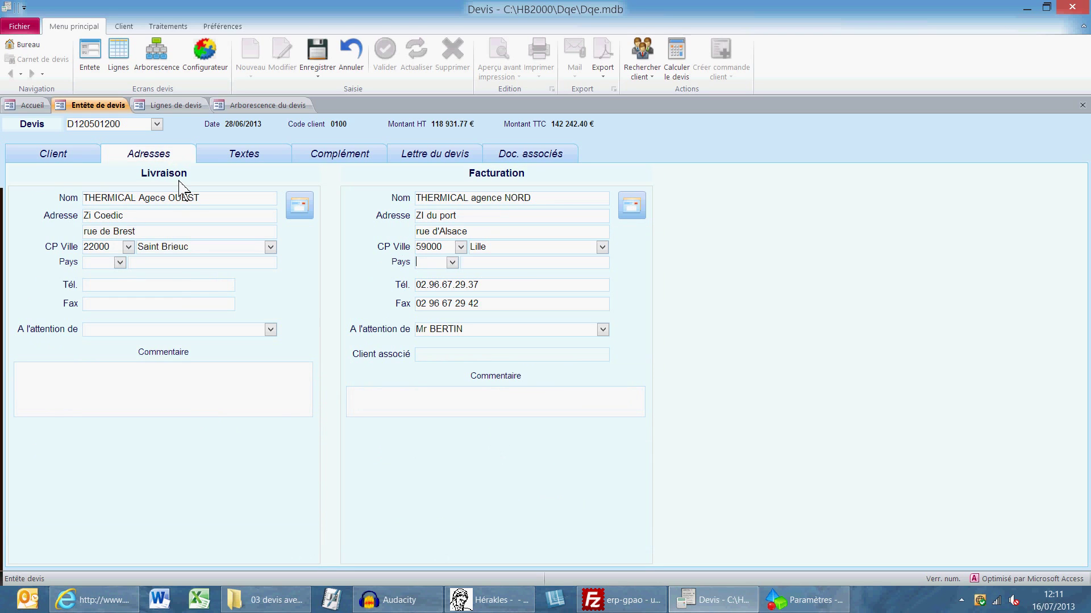
pyautogui.click(66, 154)
# Open the quote lines and inspect the chapter quantities and the edition code options of the Ossature Bois 45x120 mm chapter
pyautogui.click(177, 107)
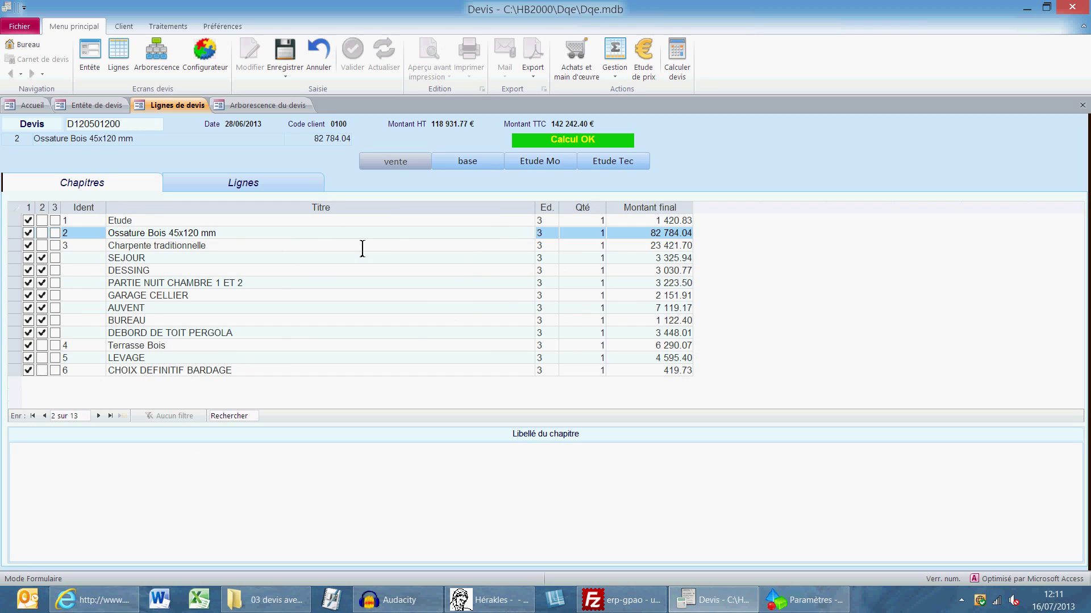
pyautogui.click(588, 207)
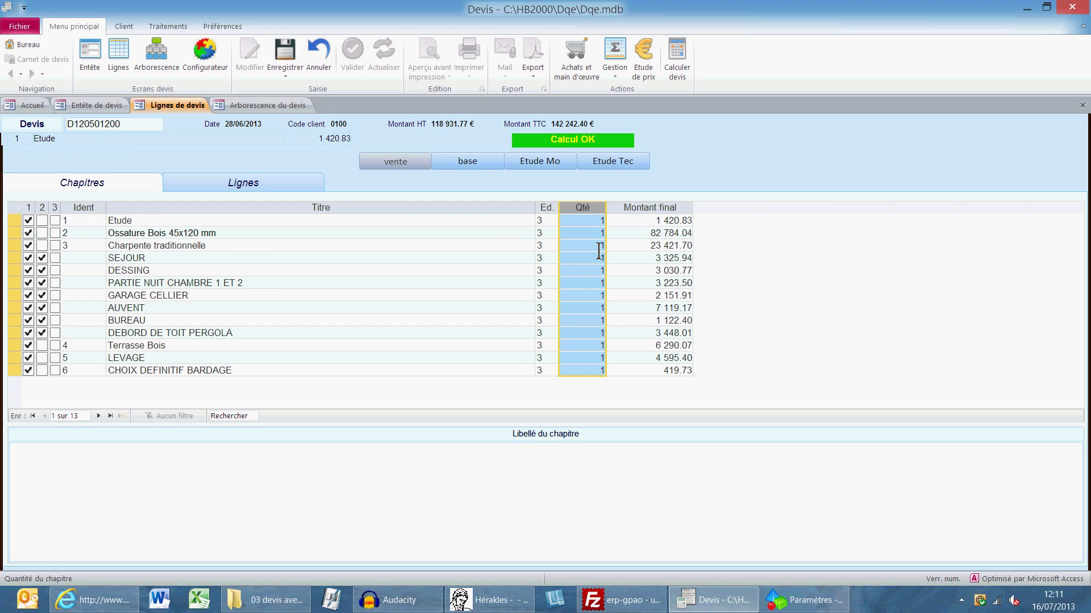
pyautogui.click(593, 233)
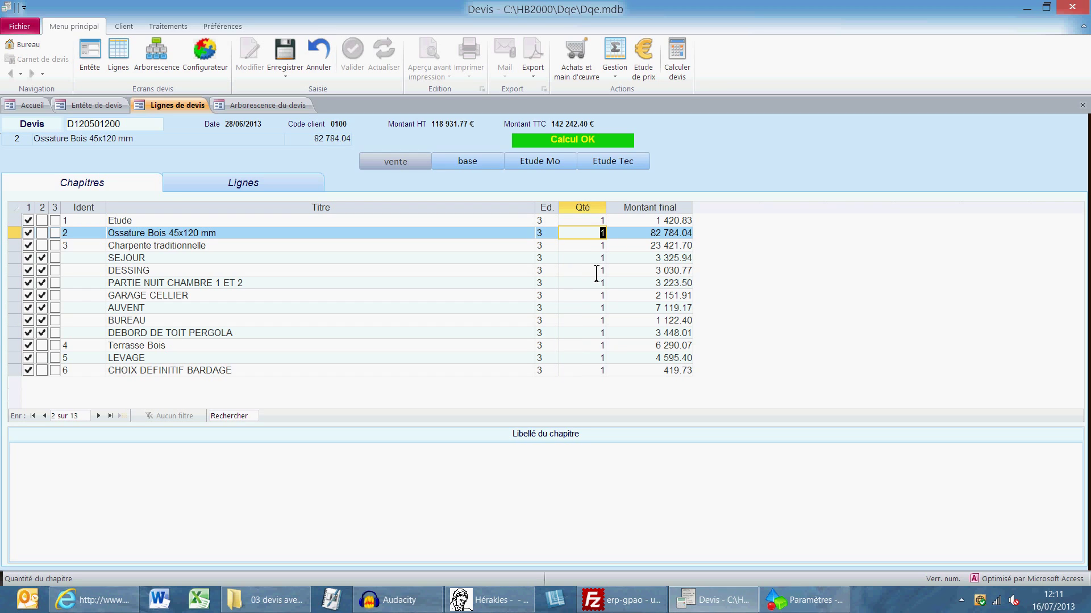
pyautogui.click(550, 234)
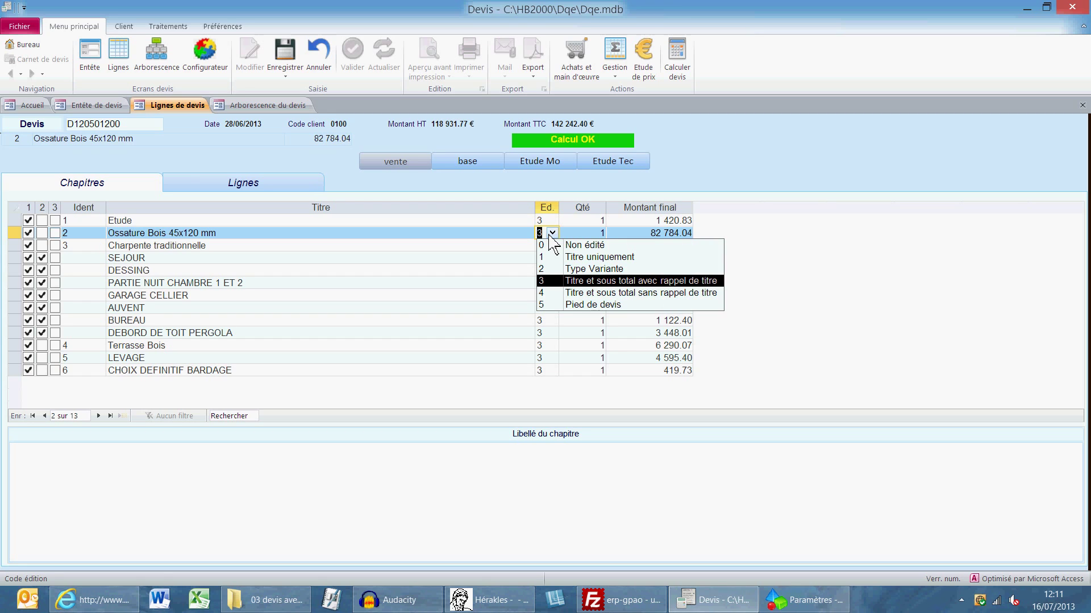
pyautogui.click(472, 232)
# Show the lines of the Ossature Bois 45x120 mm chapter in the base, Etude Mo and Etude Tec views, and return to the vente view
pyautogui.click(258, 185)
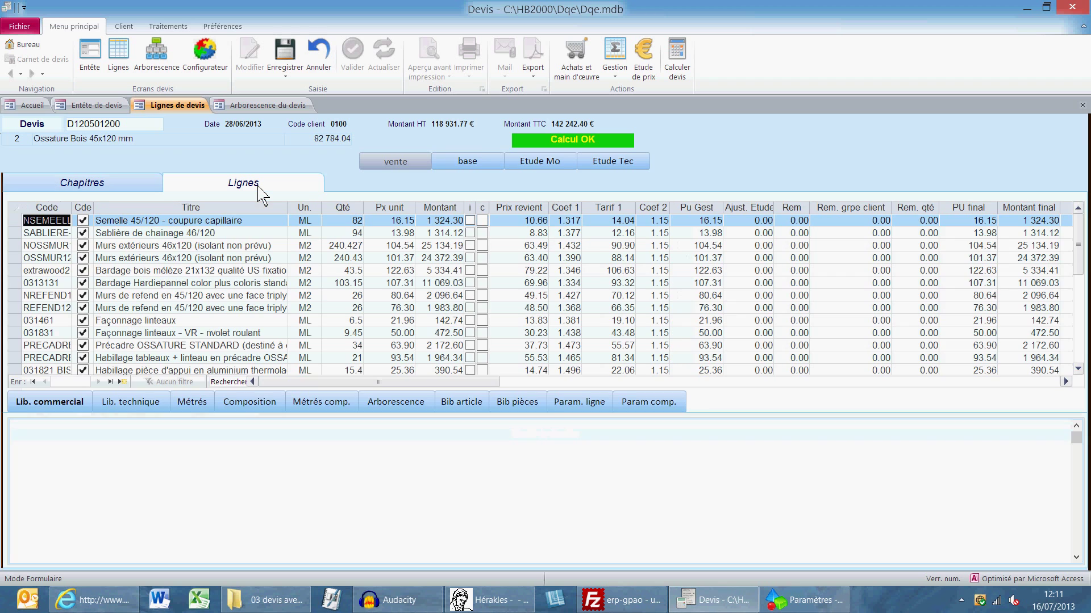
pyautogui.click(456, 166)
pyautogui.click(543, 165)
pyautogui.click(616, 163)
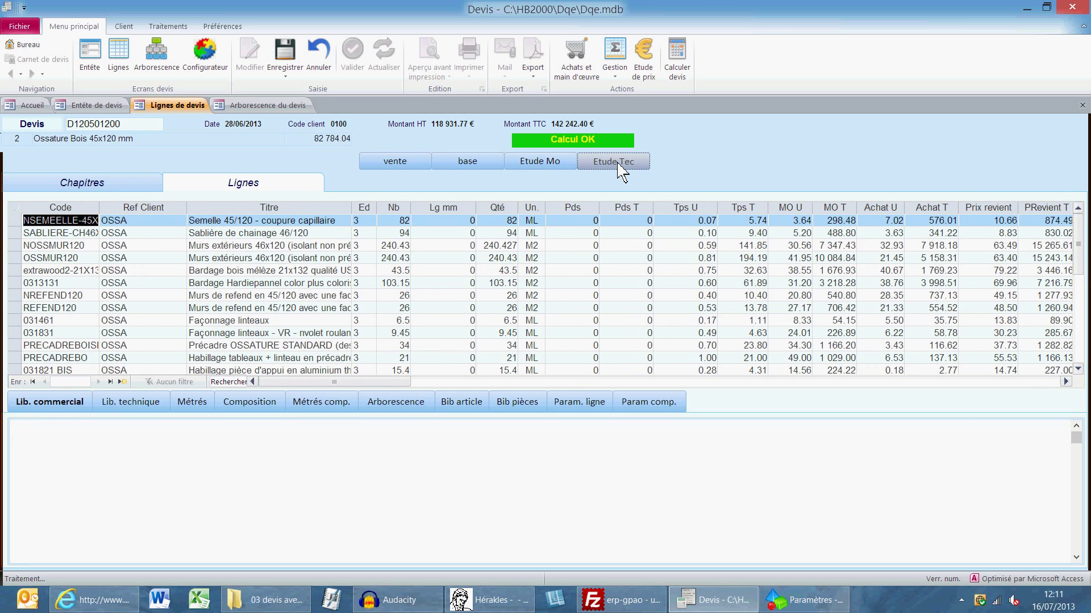
pyautogui.click(481, 162)
pyautogui.click(413, 164)
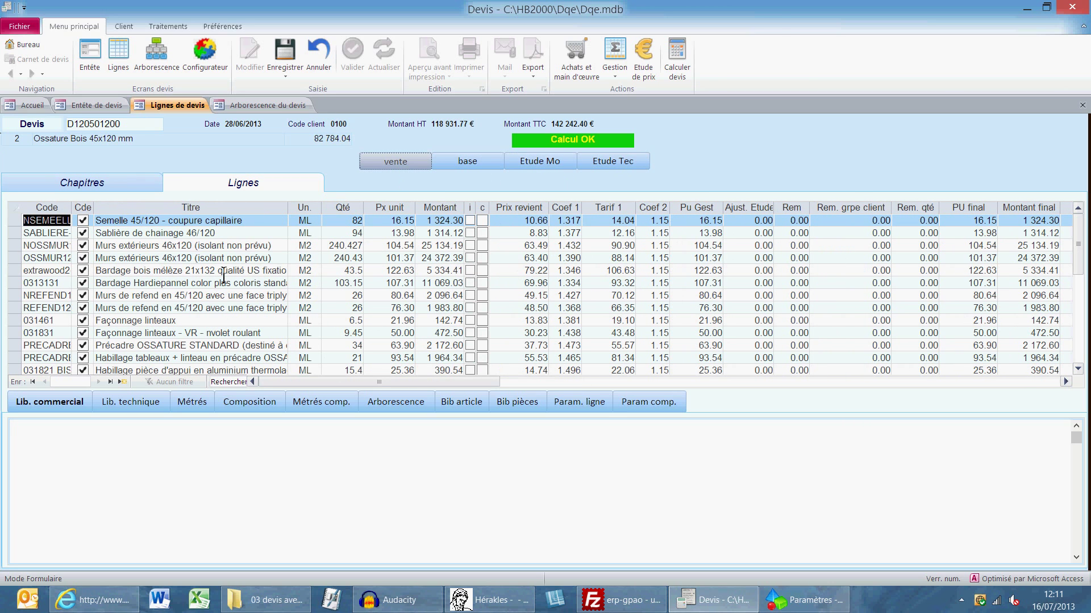
# Examine the commercial and technical descriptions and the composition items of the first Murs extérieurs 46x120 line
pyautogui.click(204, 246)
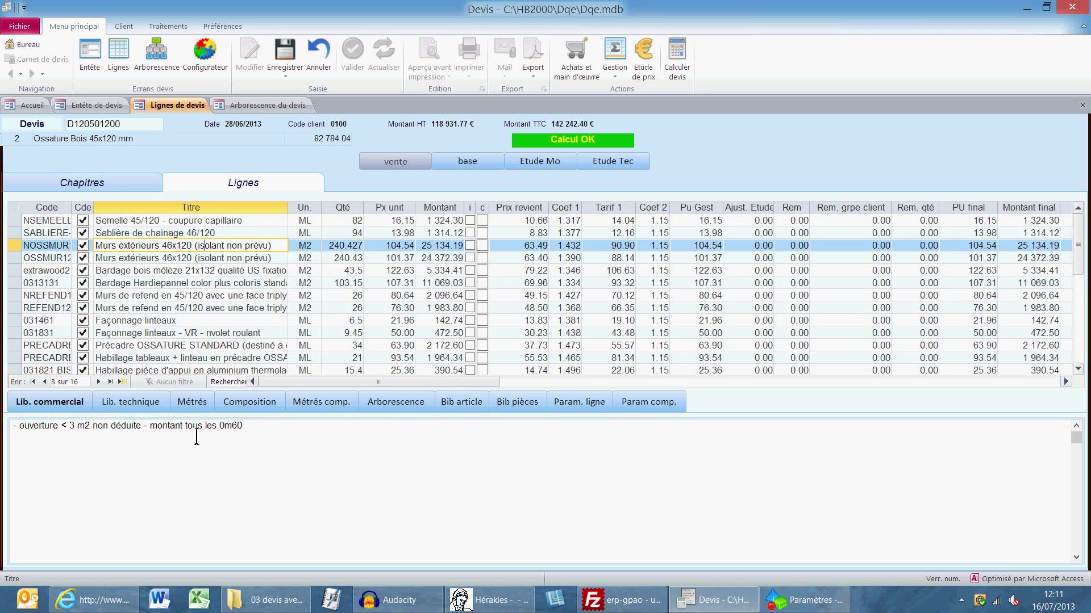
pyautogui.click(133, 405)
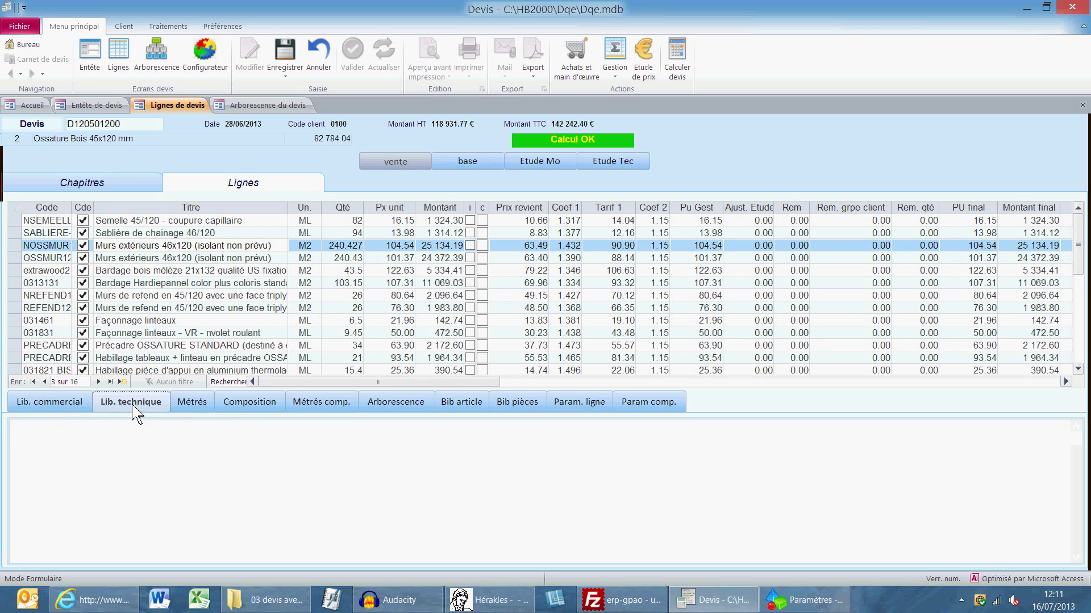
pyautogui.click(249, 404)
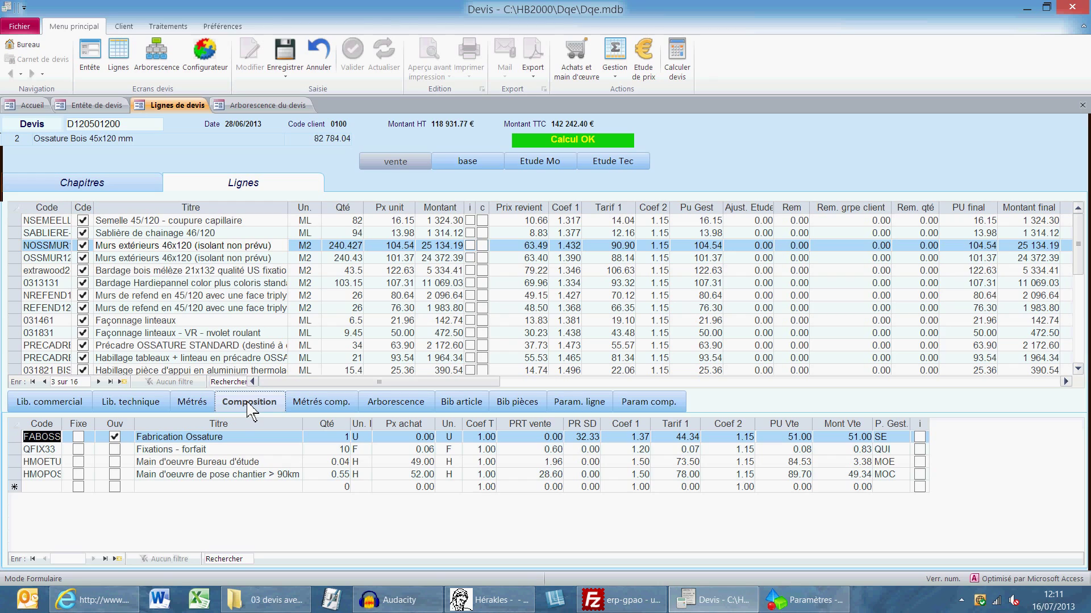
pyautogui.click(137, 441)
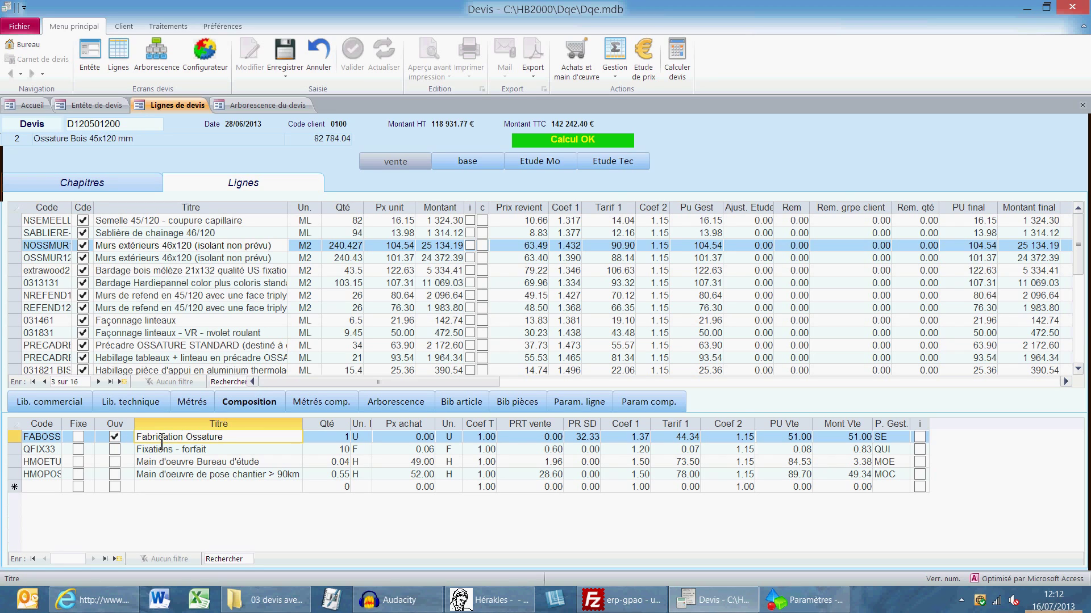
pyautogui.moveTo(160, 442); pyautogui.dragTo(240, 441)
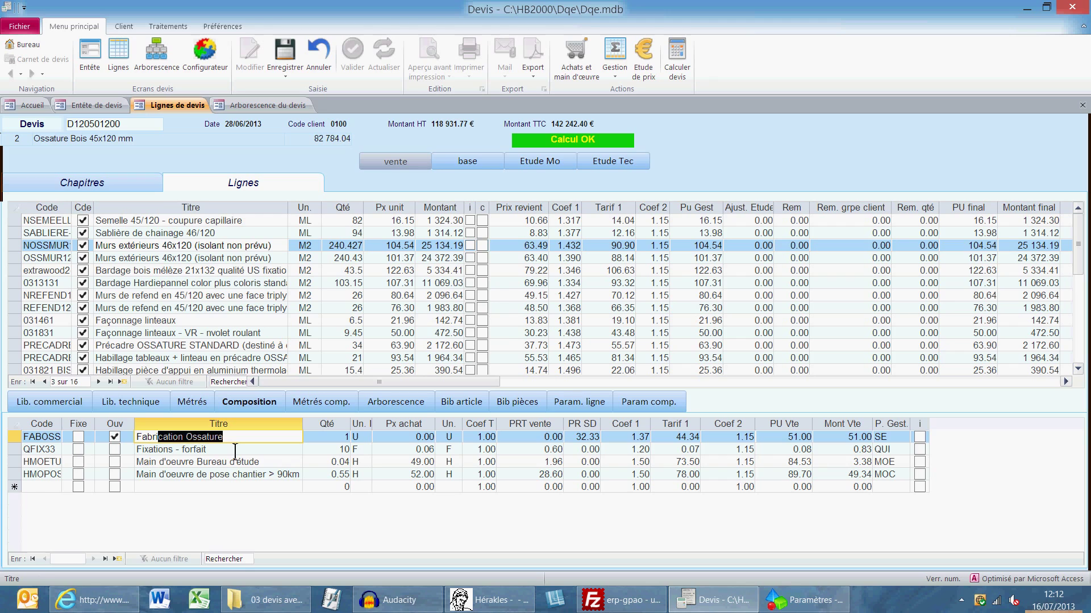
pyautogui.click(236, 452)
pyautogui.doubleClick(237, 462)
pyautogui.moveTo(225, 477); pyautogui.dragTo(253, 478)
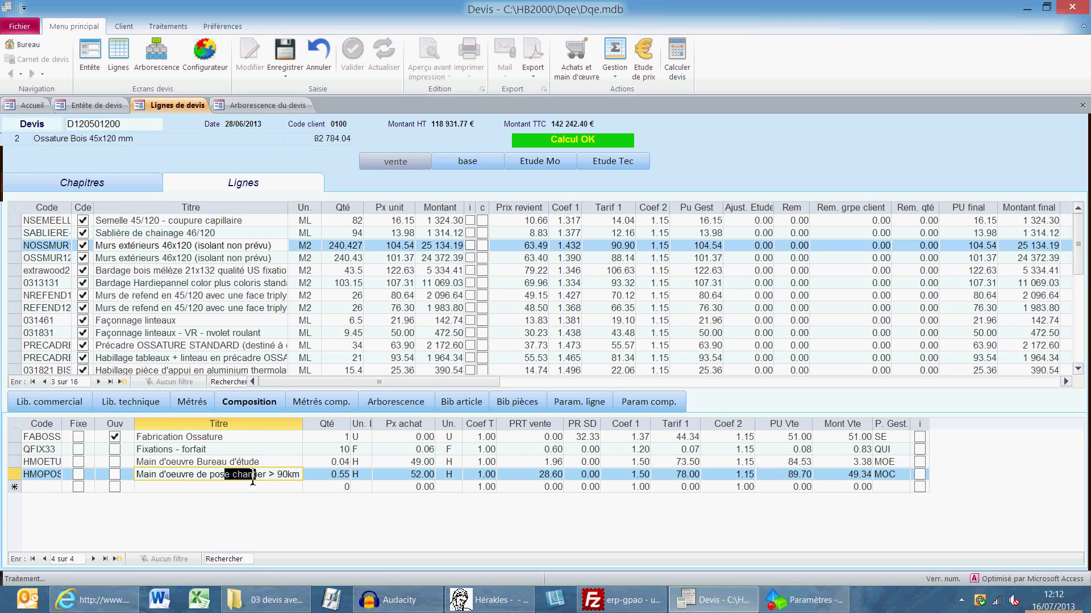
# Display the Métrés of the Murs extérieurs line and examine the façade nord formula and the ST1, ST2 and ST3 columns
pyautogui.click(189, 404)
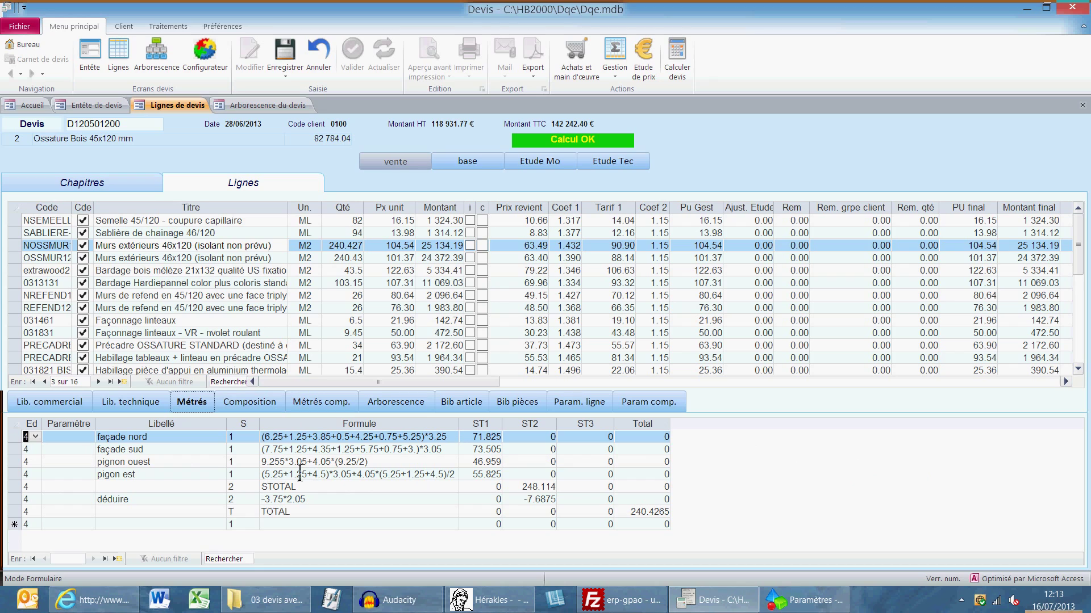
pyautogui.click(312, 429)
pyautogui.moveTo(288, 436); pyautogui.dragTo(444, 430)
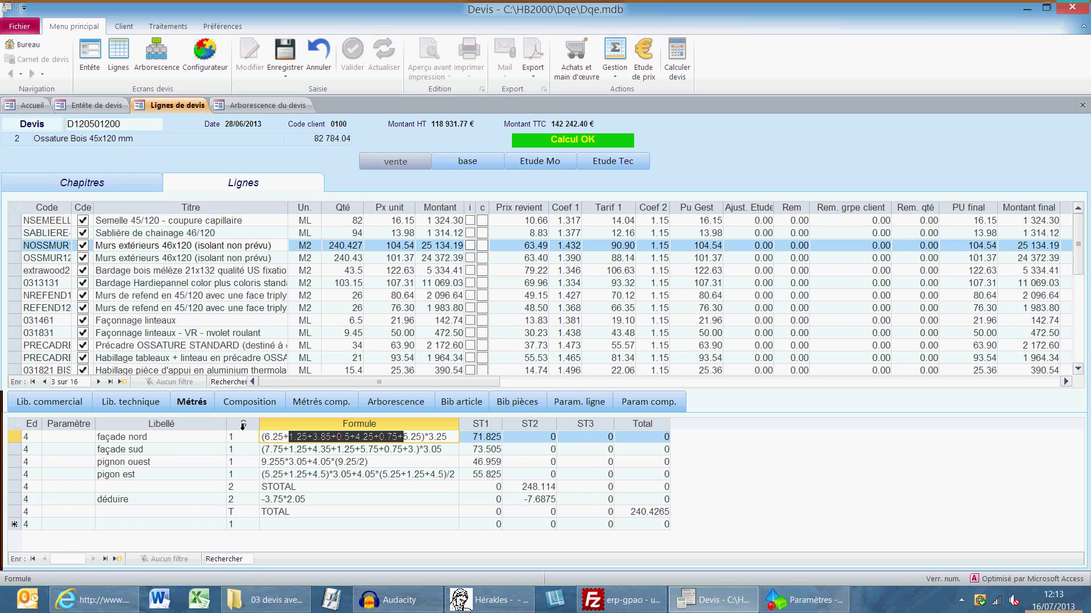
pyautogui.click(491, 428)
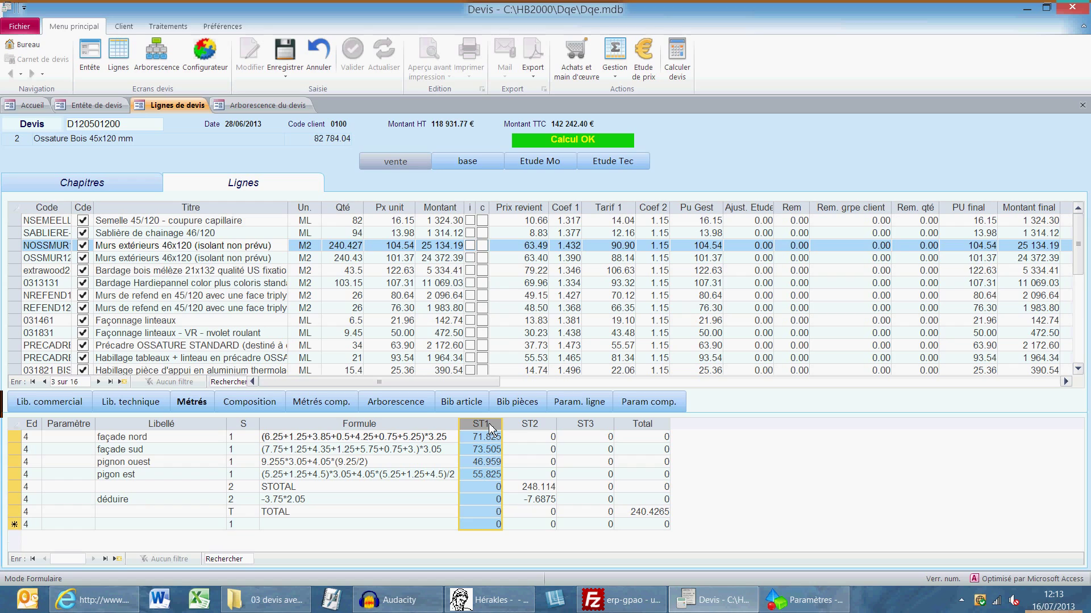
pyautogui.click(523, 426)
pyautogui.click(581, 427)
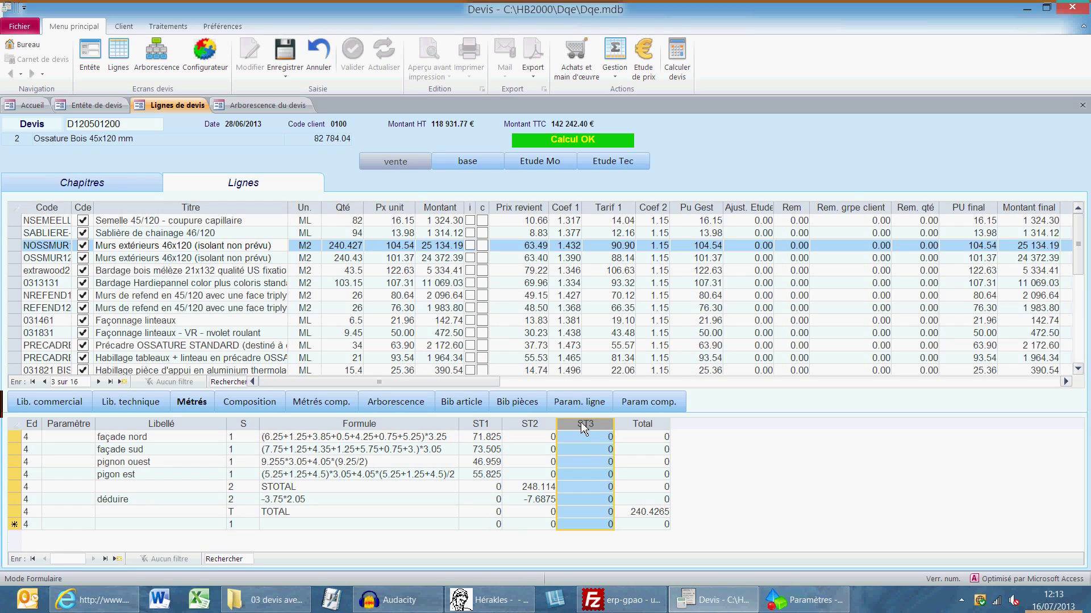
pyautogui.moveTo(485, 426); pyautogui.dragTo(579, 429)
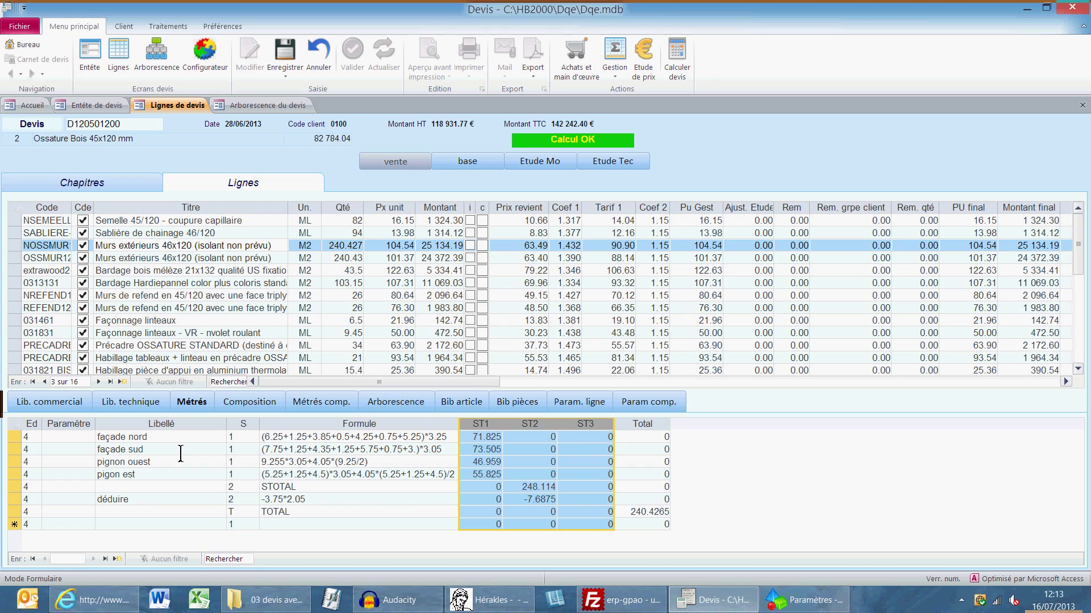
# Go through the measurement labels from façade nord to déduire, and compare the TOTAL row with the wall line's quantity
pyautogui.click(160, 427)
pyautogui.click(148, 442)
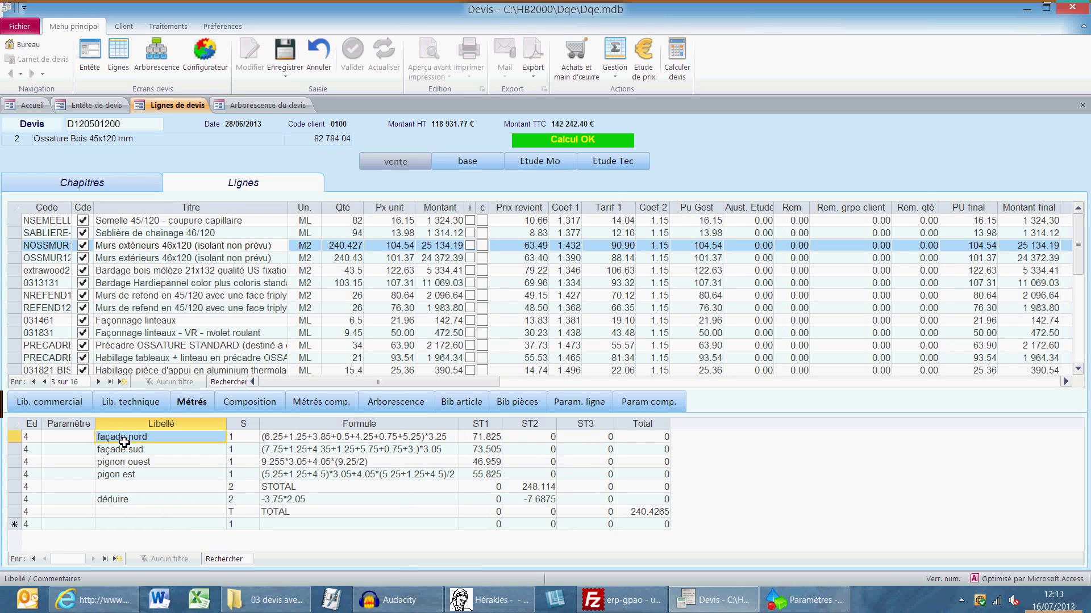
pyautogui.moveTo(155, 449); pyautogui.dragTo(88, 449)
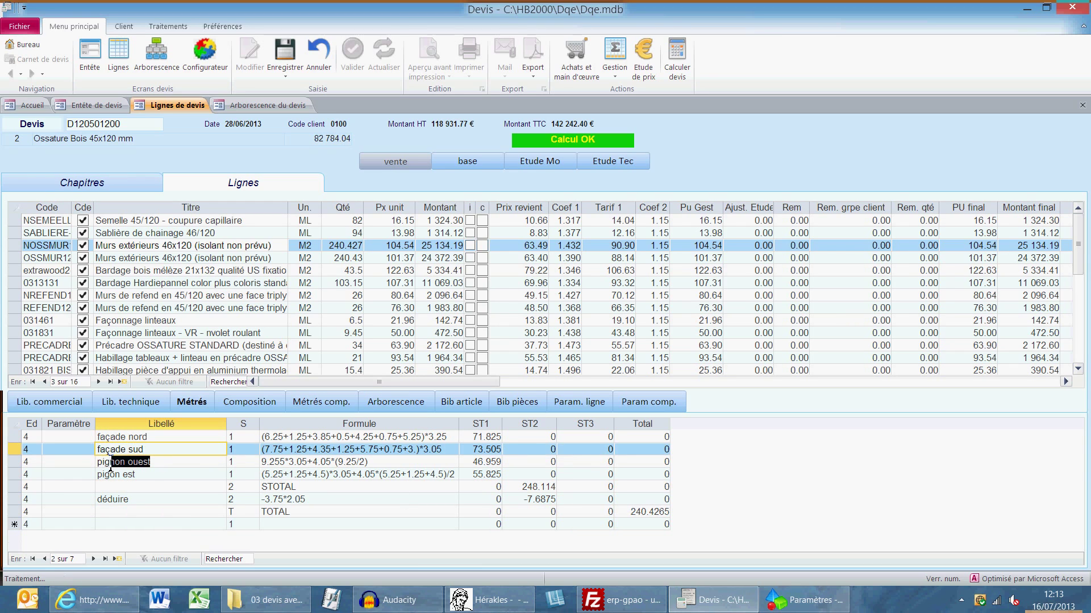
pyautogui.press('Down')
pyautogui.press('Down')
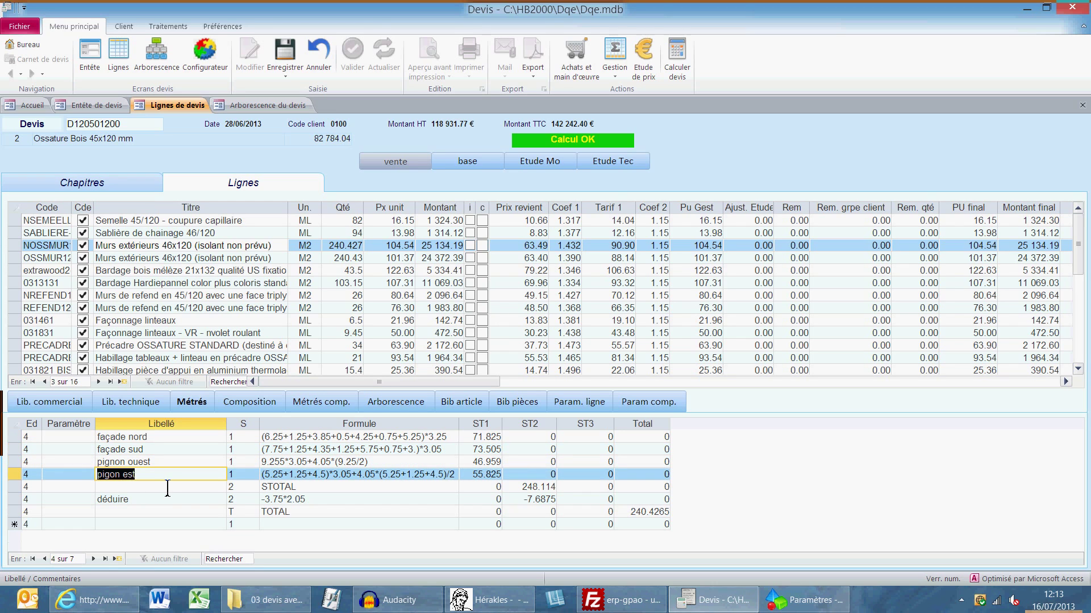
pyautogui.click(168, 488)
pyautogui.click(162, 500)
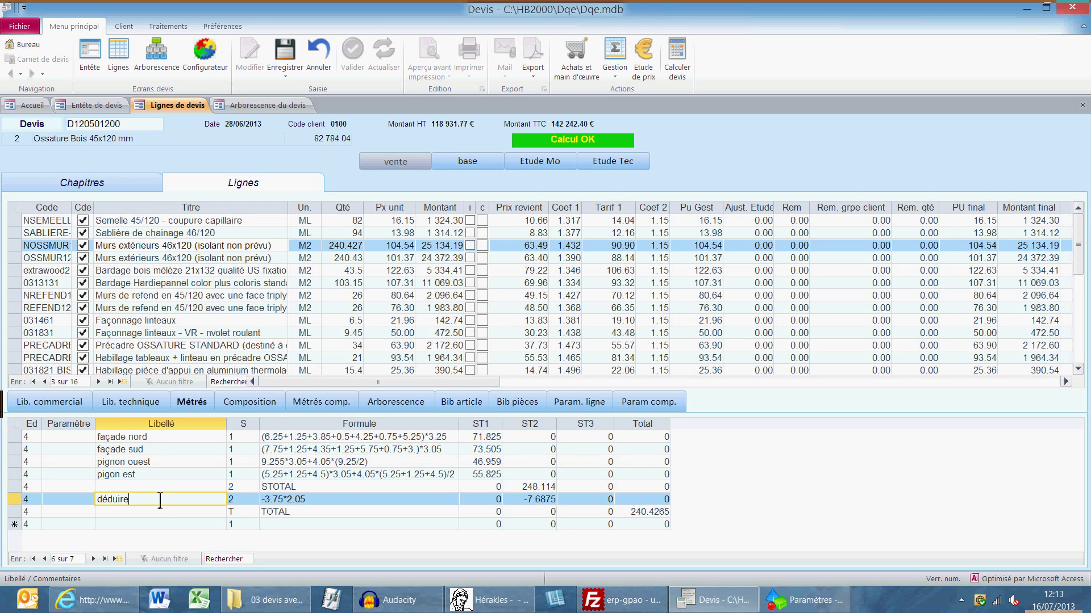
pyautogui.click(296, 512)
pyautogui.click(345, 247)
pyautogui.click(270, 245)
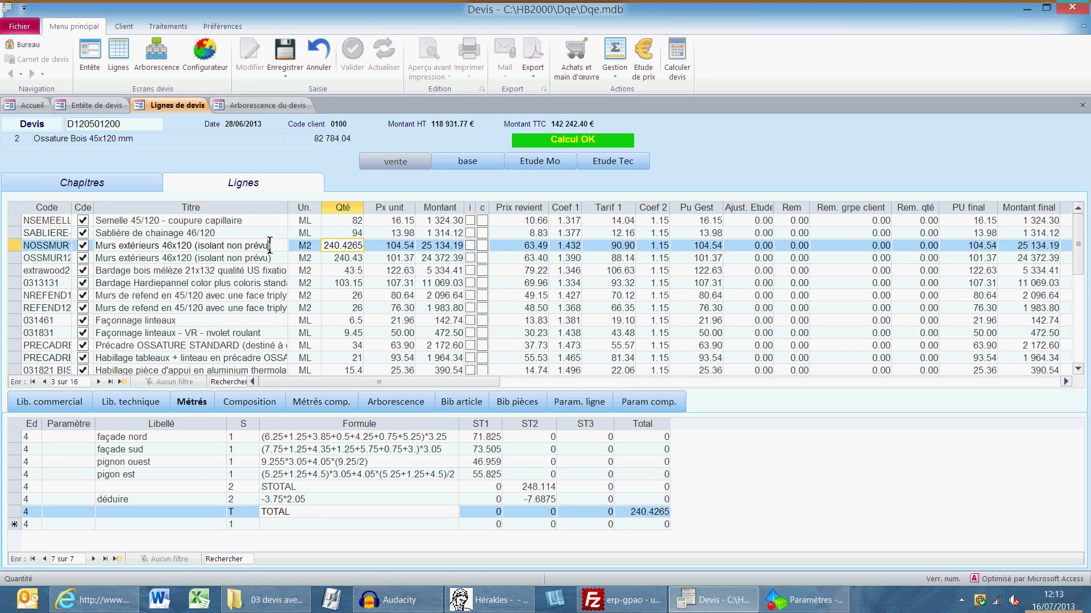
# Recheck the wall line's composition and expand the quote's Arborescence through Ossature Bois 45x120 mm and NOSSMUR120 to FABOSS02 - Fabrication Ossature
pyautogui.click(267, 410)
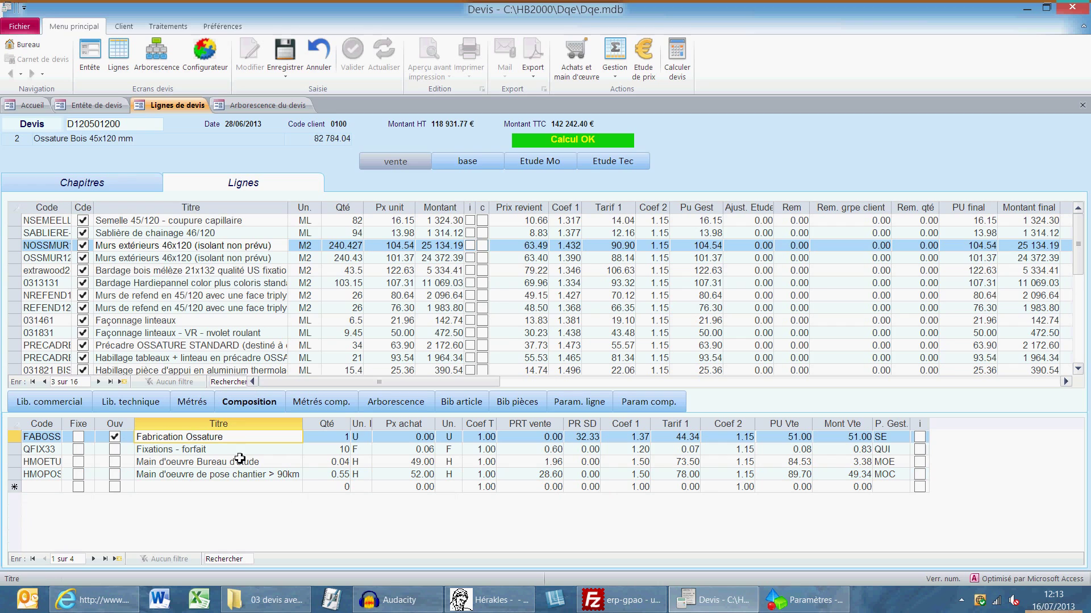
pyautogui.click(396, 401)
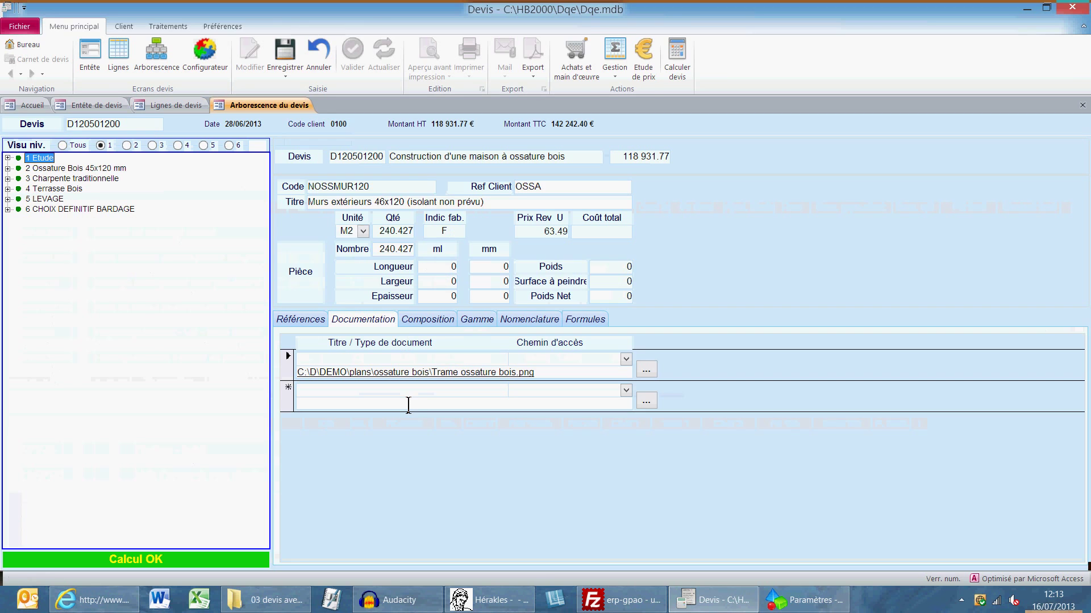
pyautogui.click(8, 168)
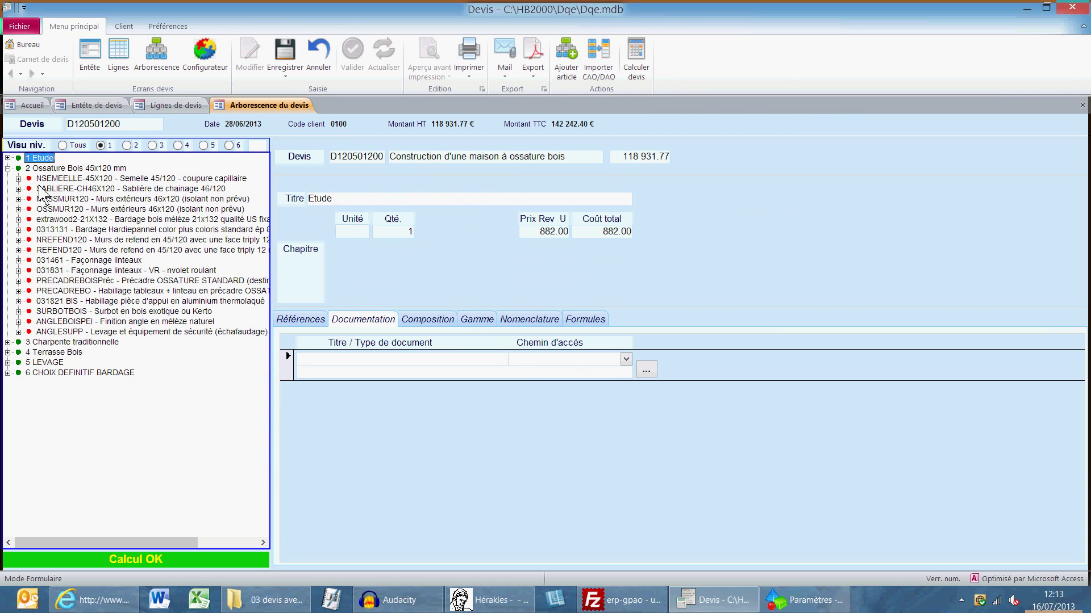
pyautogui.click(298, 321)
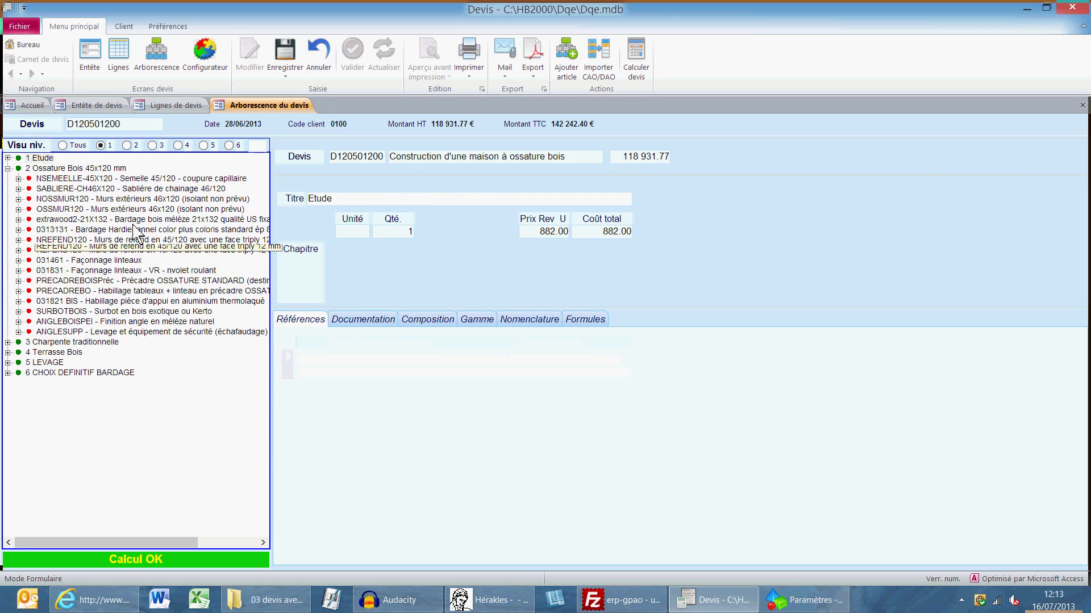
pyautogui.click(96, 200)
pyautogui.click(19, 198)
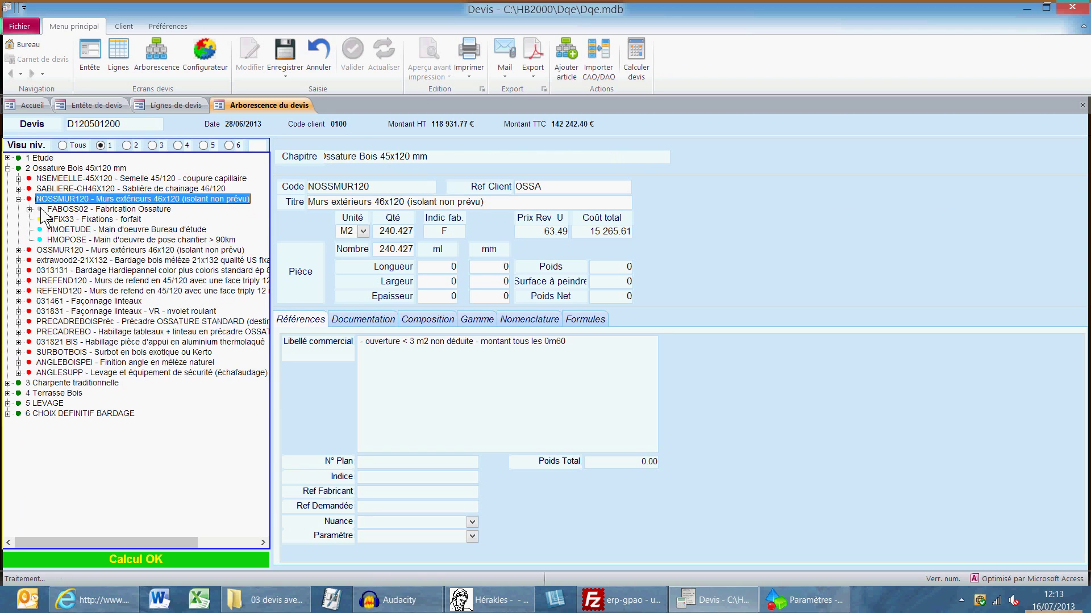
pyautogui.click(28, 209)
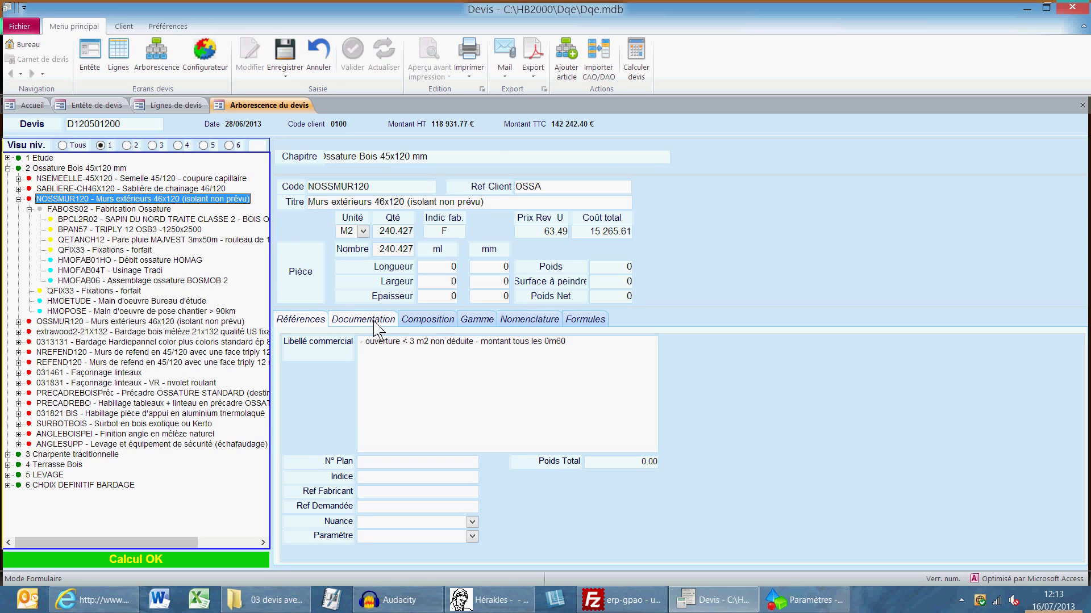
# View the Composition, Gamme, Nomenclature and Formules details of the NOSSMUR120 wall article
pyautogui.click(428, 320)
pyautogui.click(477, 323)
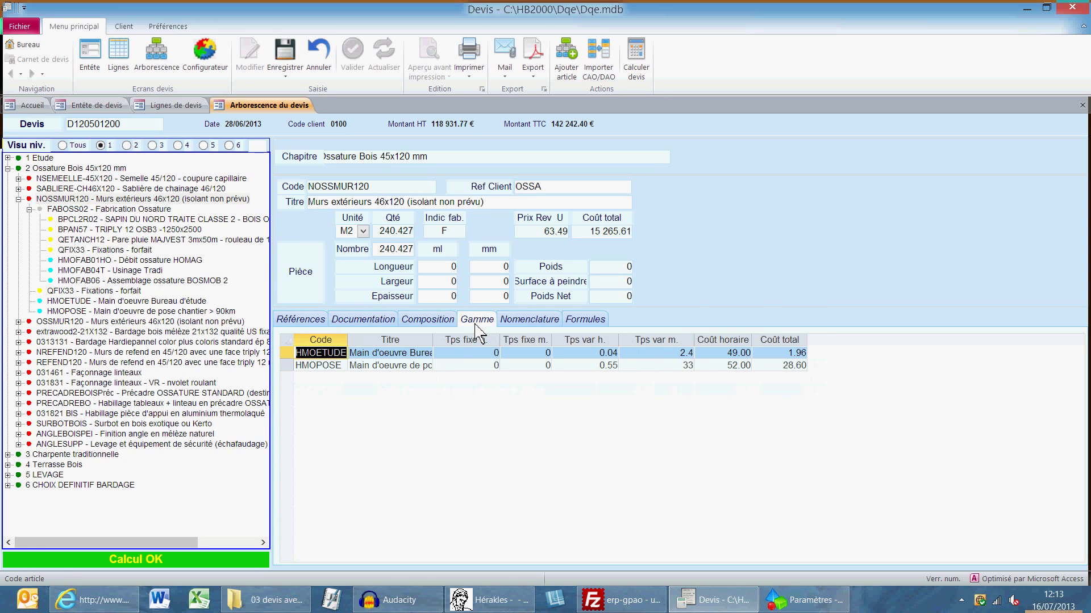
pyautogui.click(513, 321)
pyautogui.click(582, 321)
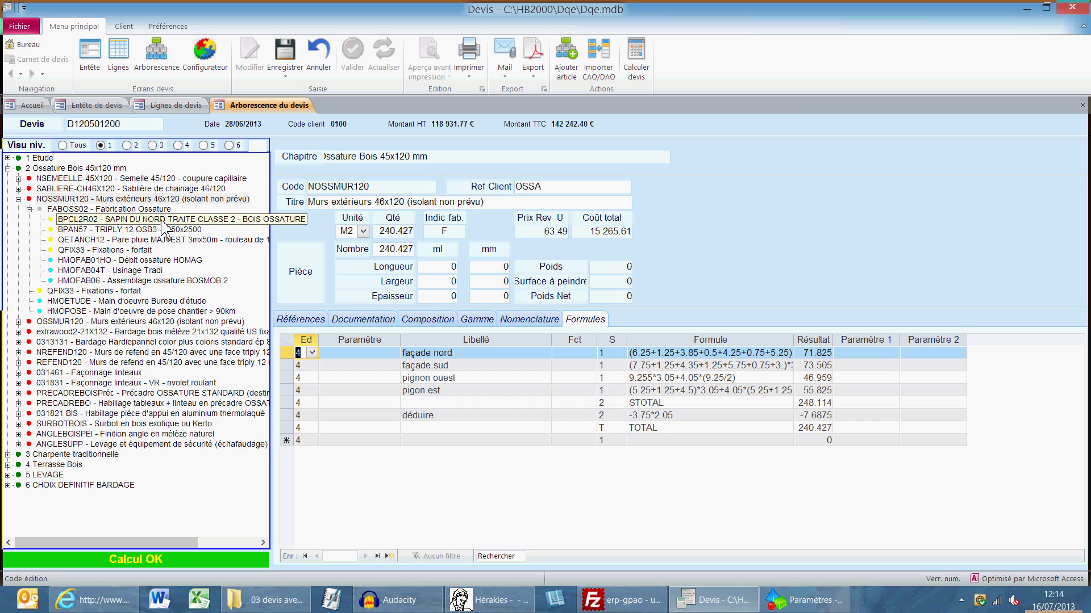
# Browse the Fabrication Ossature materials BPCL2R02, BPAN57 and QETANCH12 one after another
pyautogui.click(163, 222)
pyautogui.press('Down')
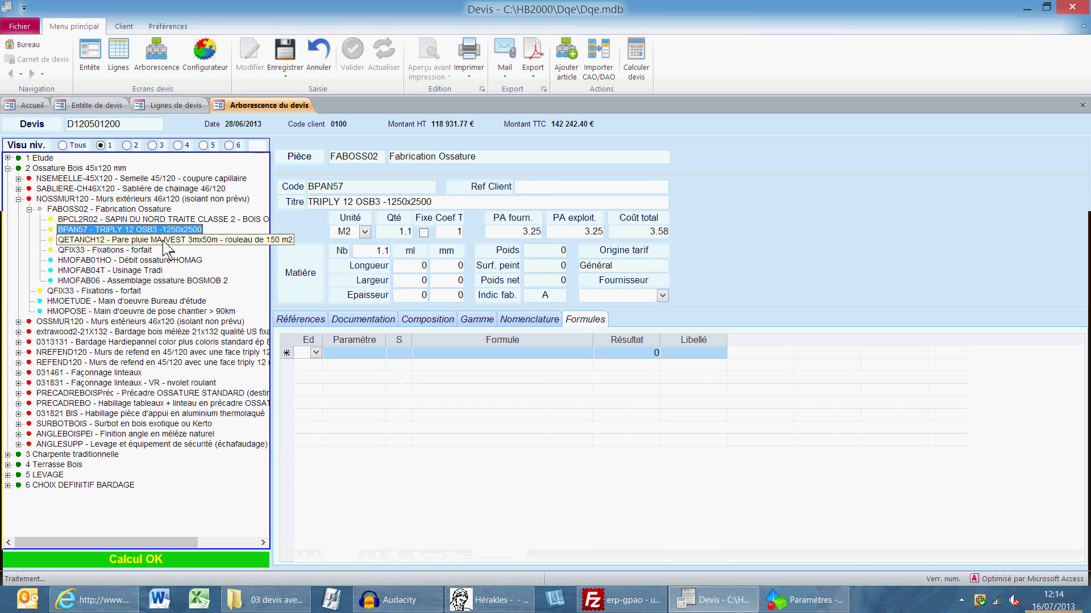
pyautogui.press('Down')
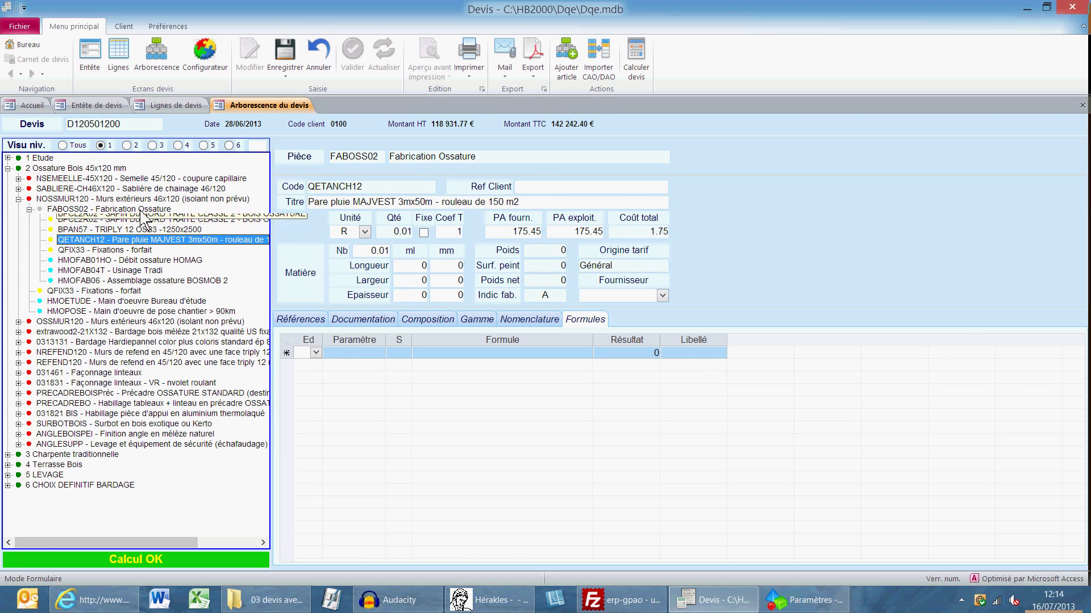
# Attach Trame ossature bois.png from C:\D\DEMO\plans\ossature bois to the NOSSMUR120 article's documentation and open the linked drawing to check it
pyautogui.click(142, 212)
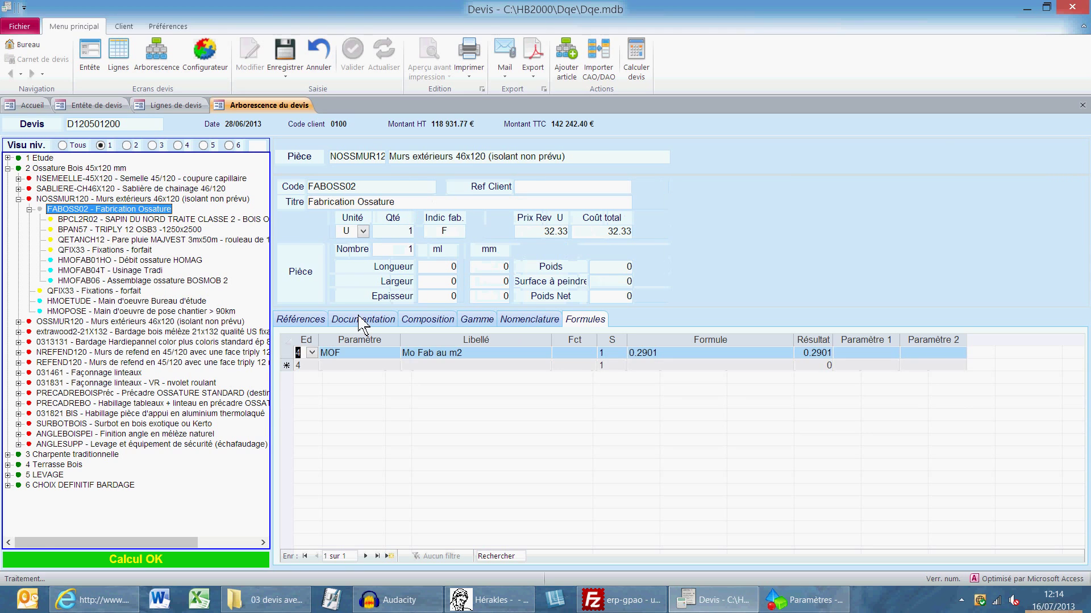
pyautogui.click(363, 319)
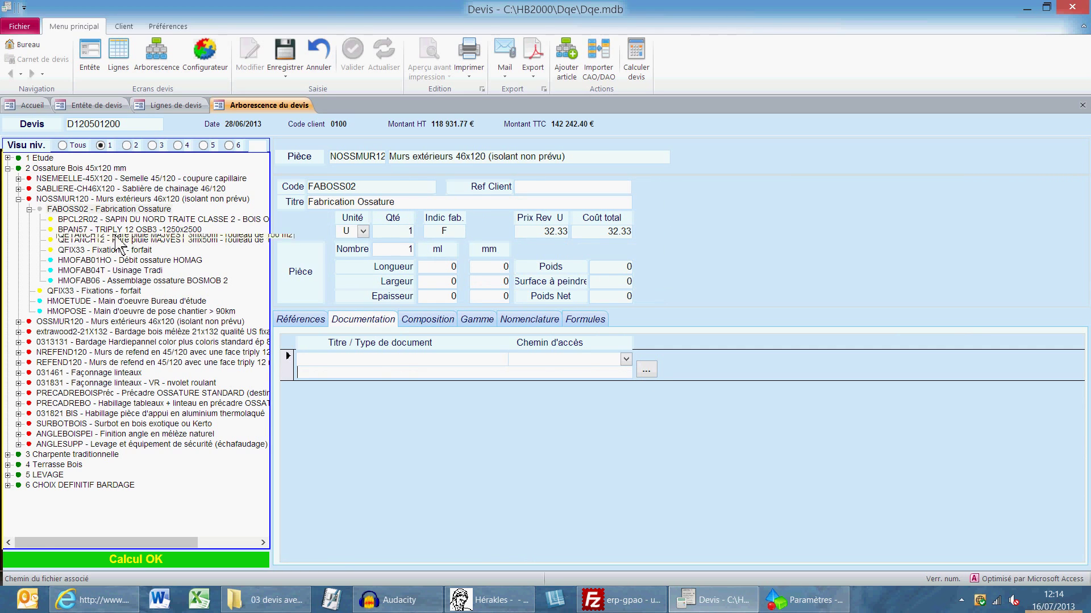
pyautogui.click(118, 200)
pyautogui.click(646, 370)
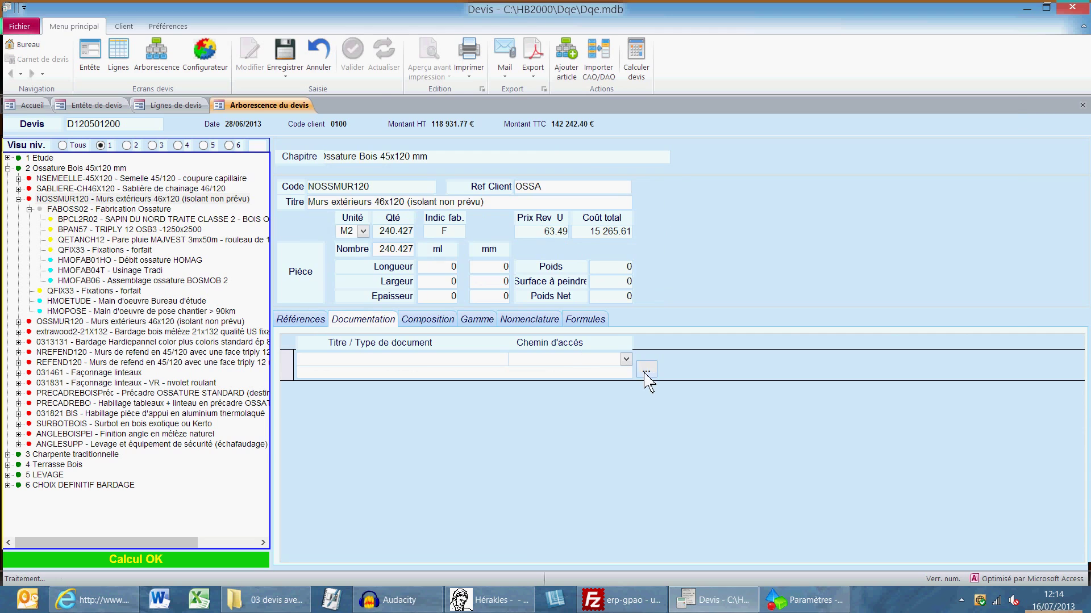
pyautogui.click(894, 202)
pyautogui.click(913, 381)
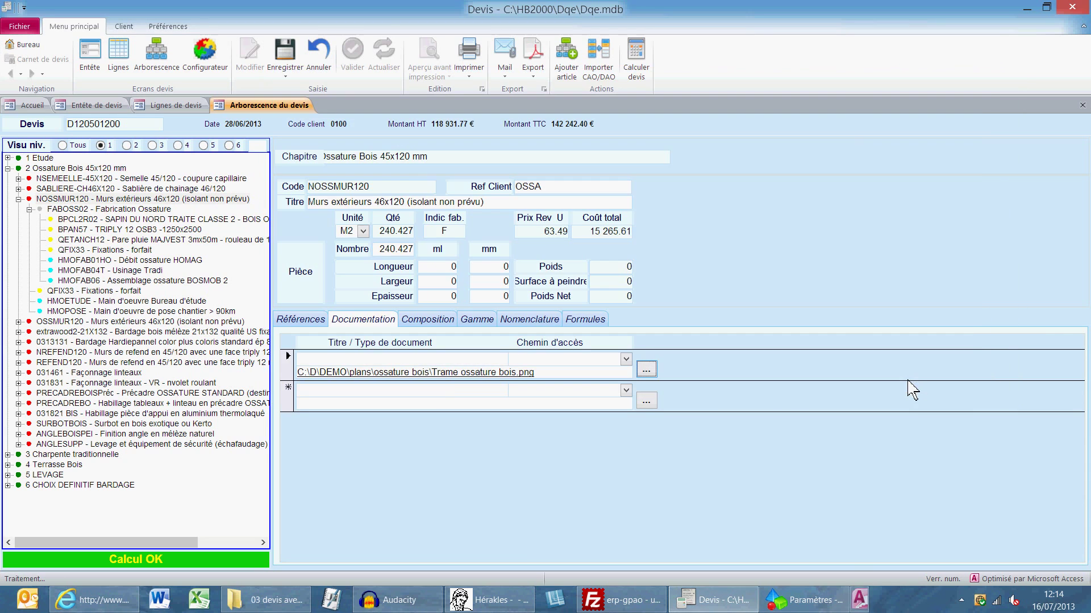
pyautogui.click(424, 374)
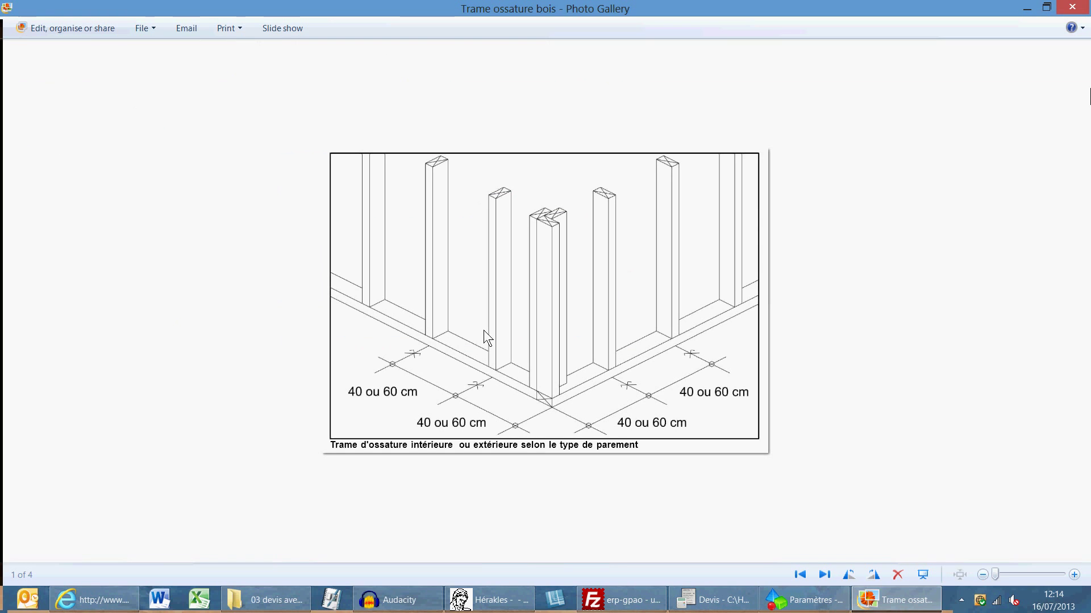
pyautogui.hotkey('alt', 'F4')
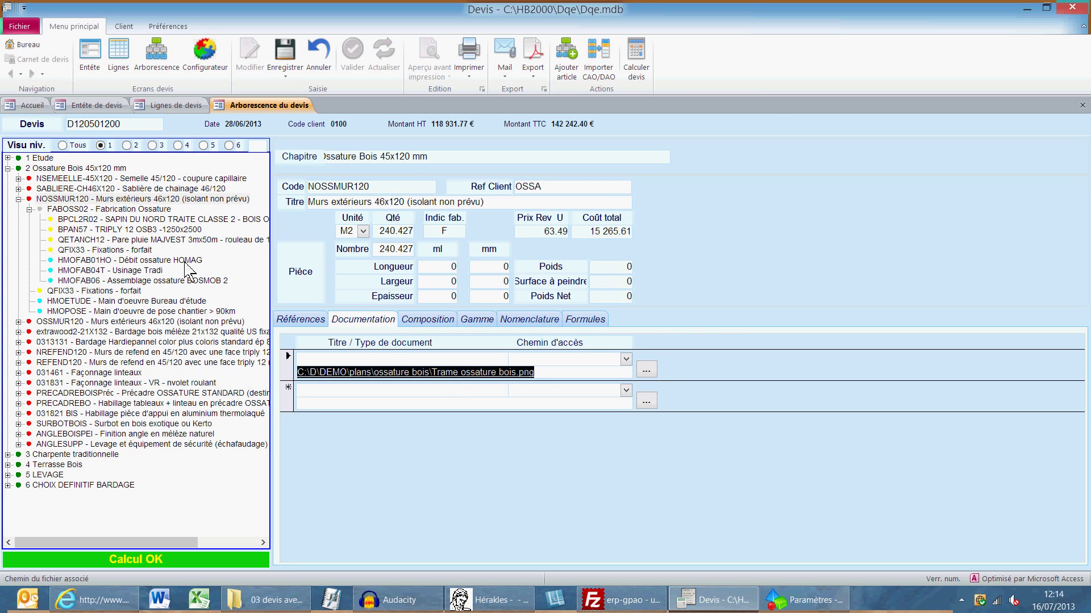
# Return to the quote lines and look through the commands available for the OSSMUR12 exterior wall line
pyautogui.click(170, 106)
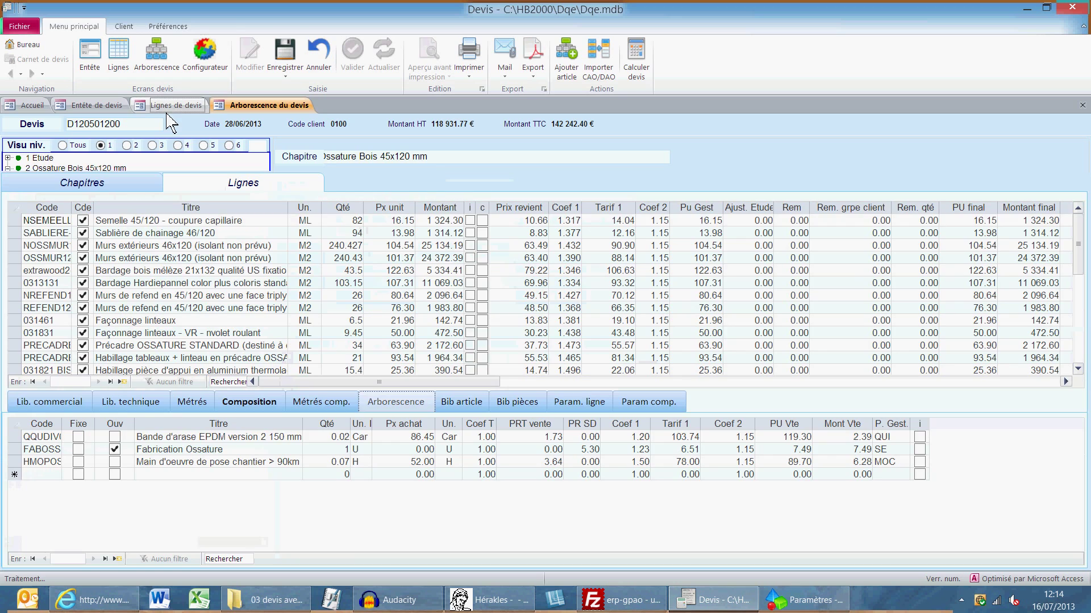
pyautogui.rightClick(63, 259)
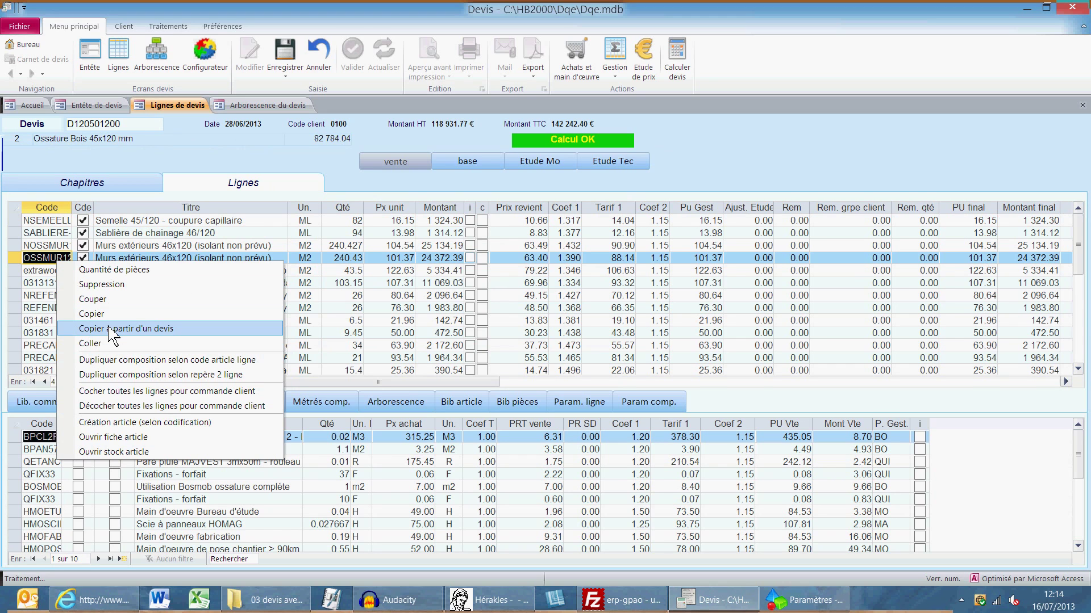
pyautogui.press('Escape')
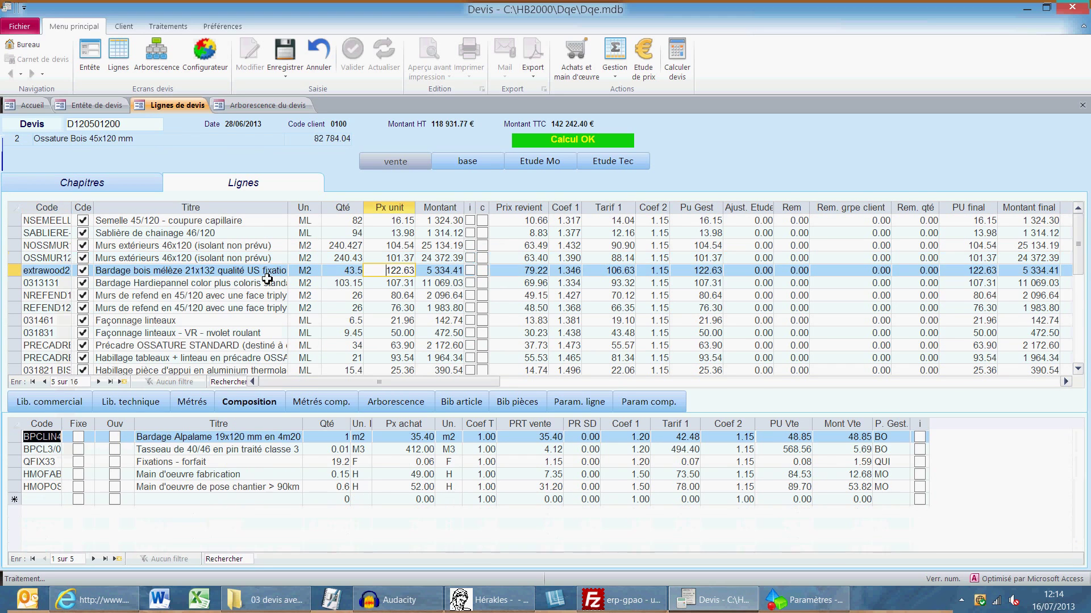
pyautogui.rightClick(190, 263)
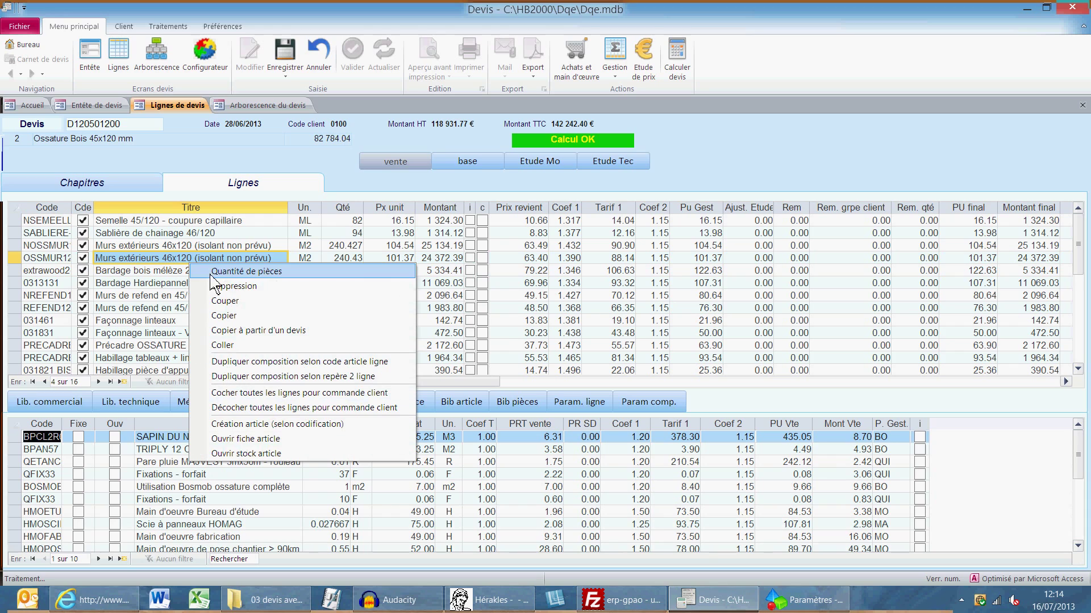
pyautogui.click(262, 427)
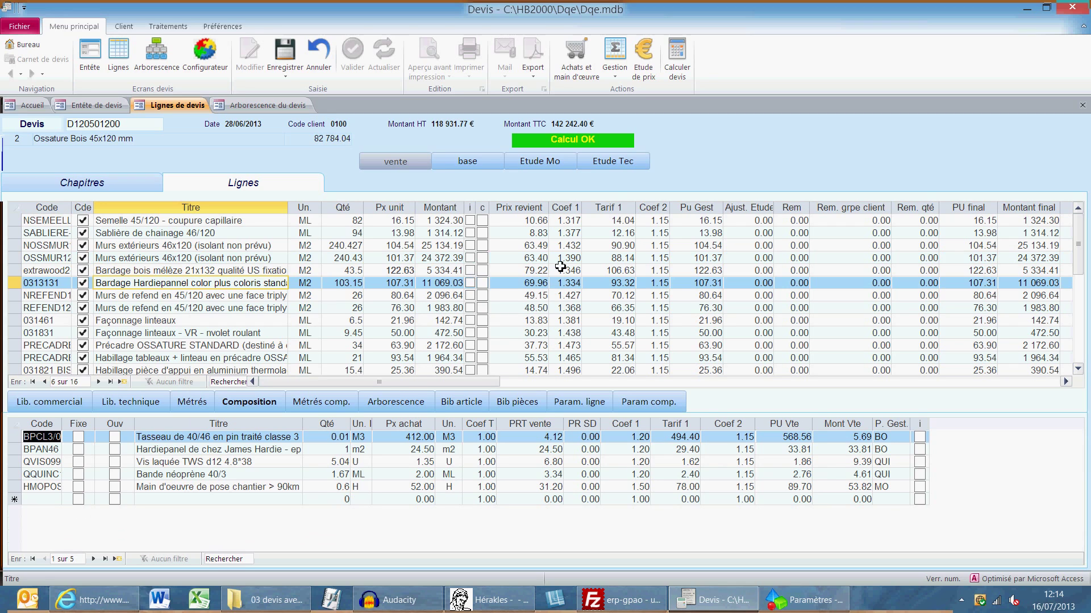
# Review the pricing columns of the quote lines: Prix revient, Tarif 1, Coef 1, Coef 2, Pu Gest and Px unit
pyautogui.click(523, 207)
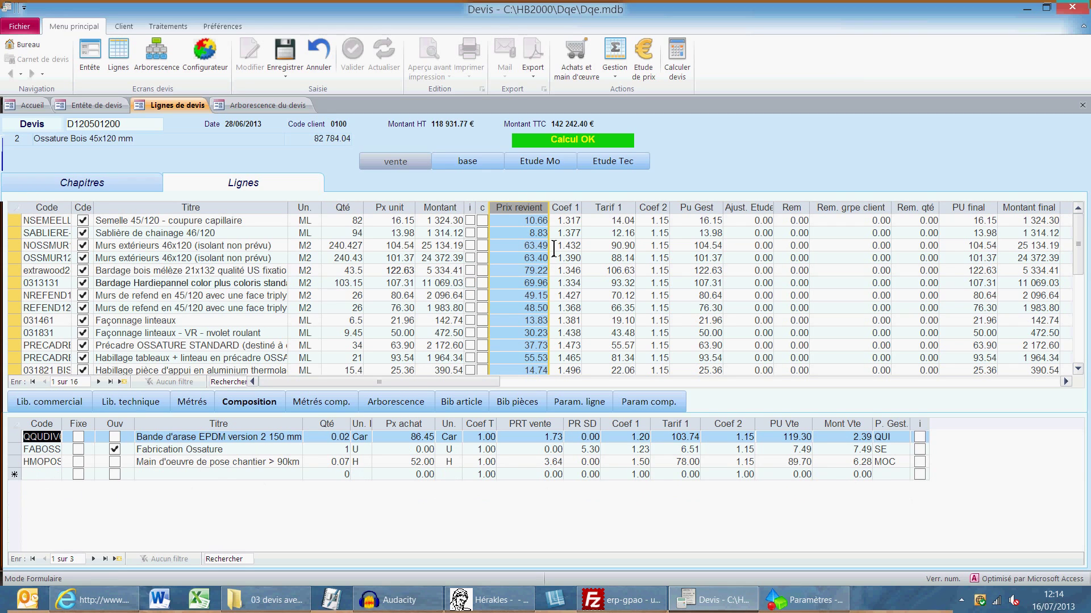
pyautogui.click(606, 205)
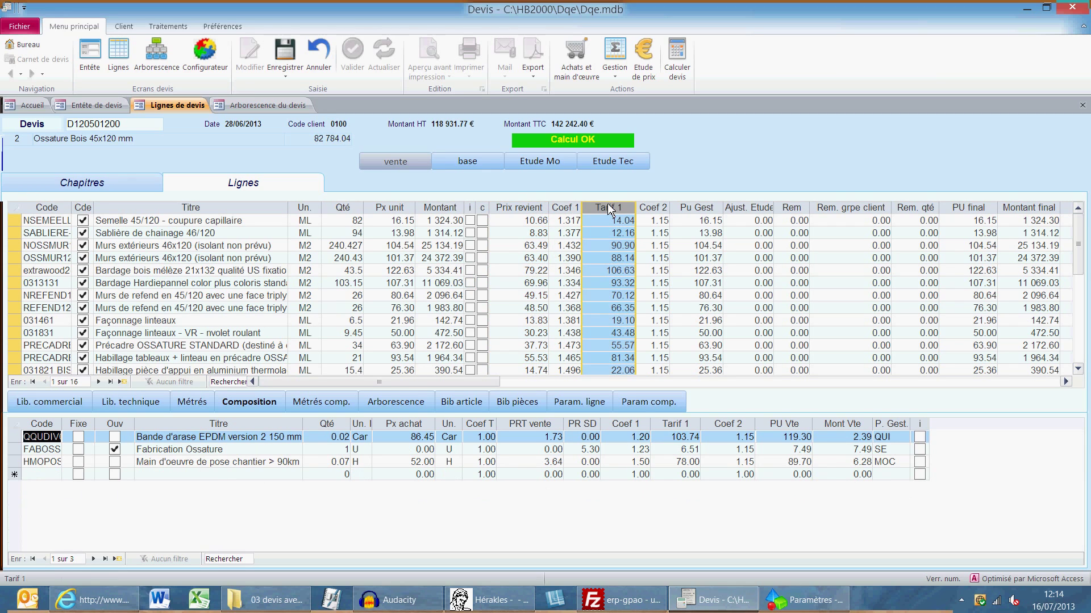
pyautogui.click(568, 206)
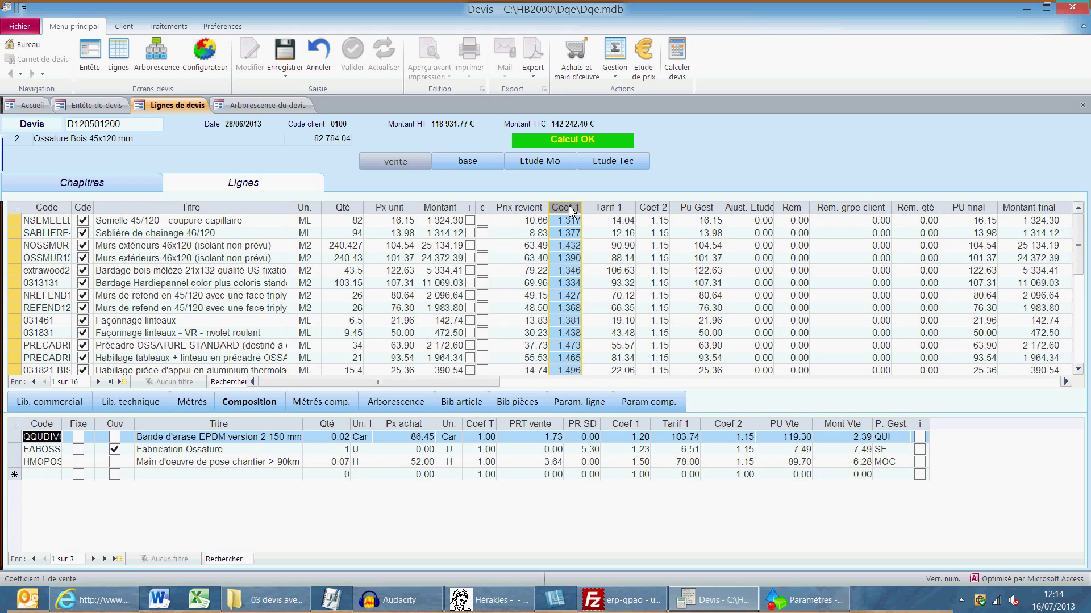
pyautogui.click(662, 211)
pyautogui.click(708, 210)
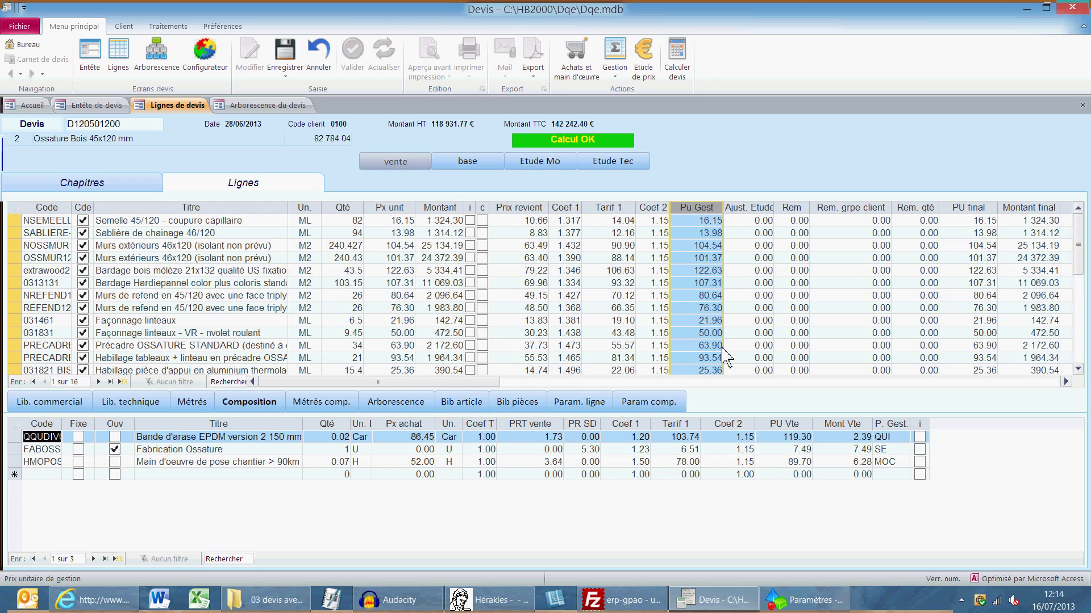
pyautogui.click(399, 208)
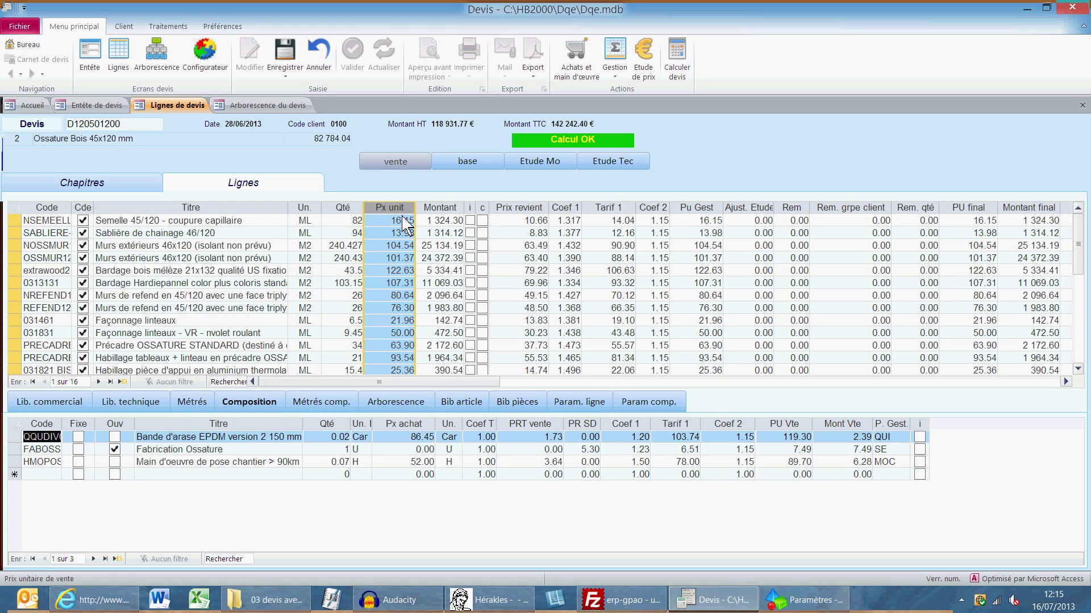
# Open the quote's management summary and go through its labour and non-labour management items
pyautogui.click(617, 73)
pyautogui.click(629, 92)
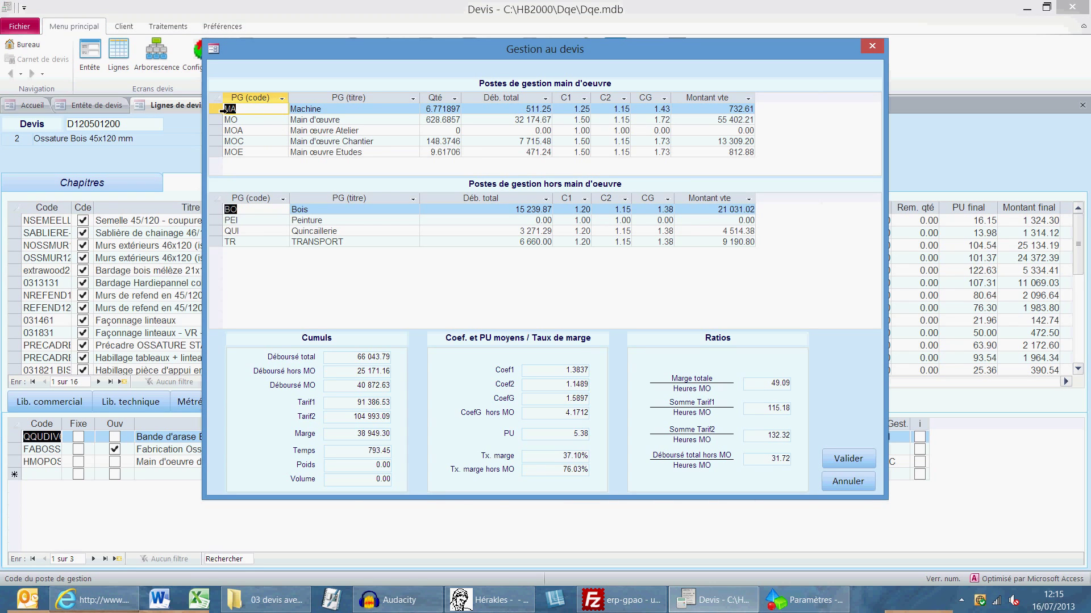
pyautogui.moveTo(217, 110); pyautogui.dragTo(226, 152)
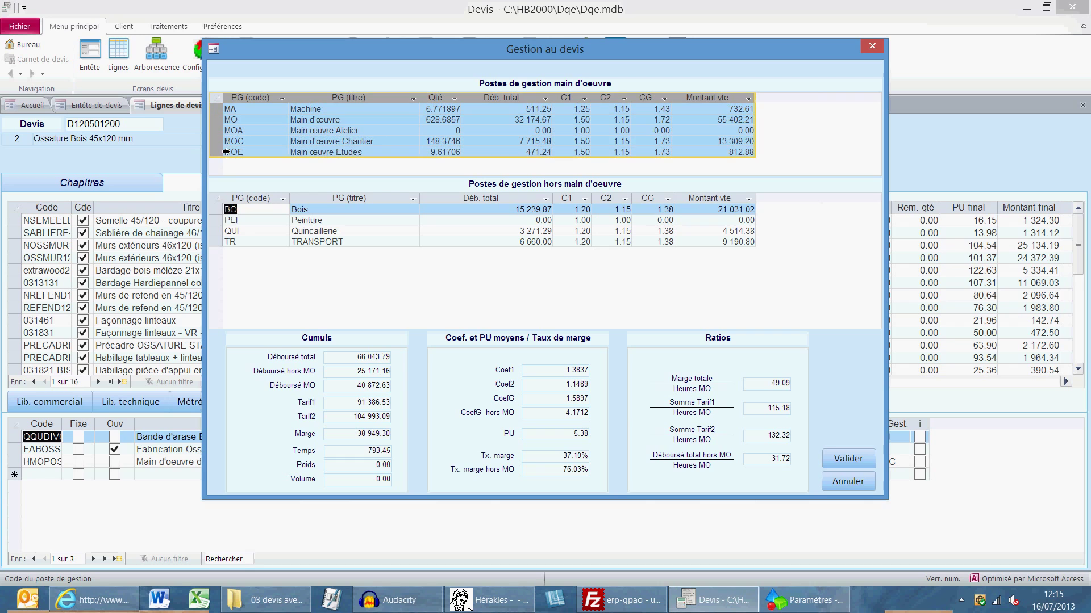
pyautogui.click(220, 210)
pyautogui.moveTo(221, 210); pyautogui.dragTo(224, 243)
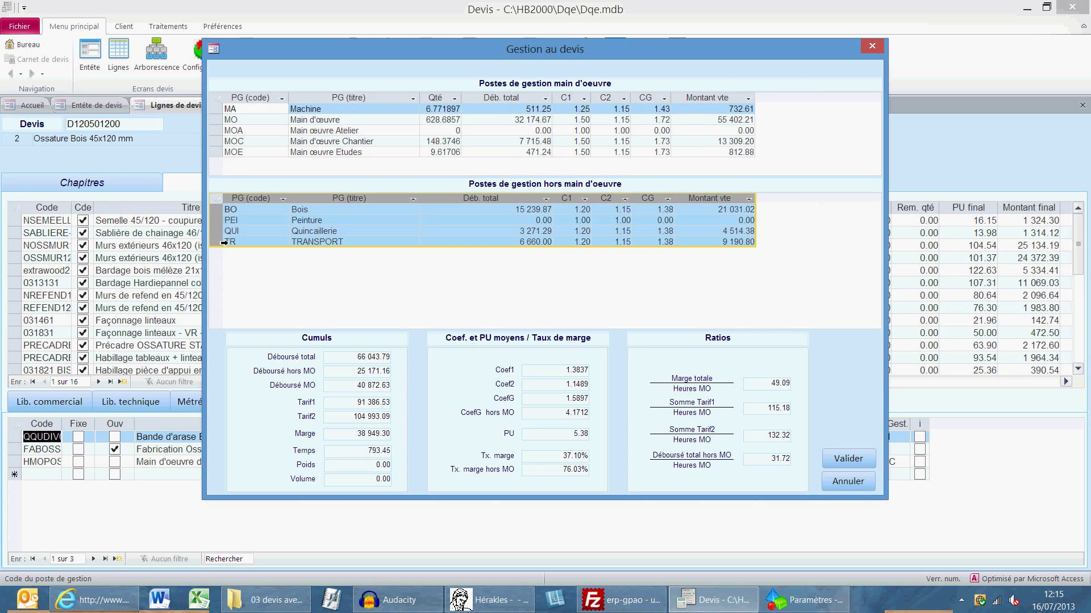
# Examine the C1 sales coefficients of the labour and non-labour items, leaving the filter unchanged, and close the management summary
pyautogui.click(576, 97)
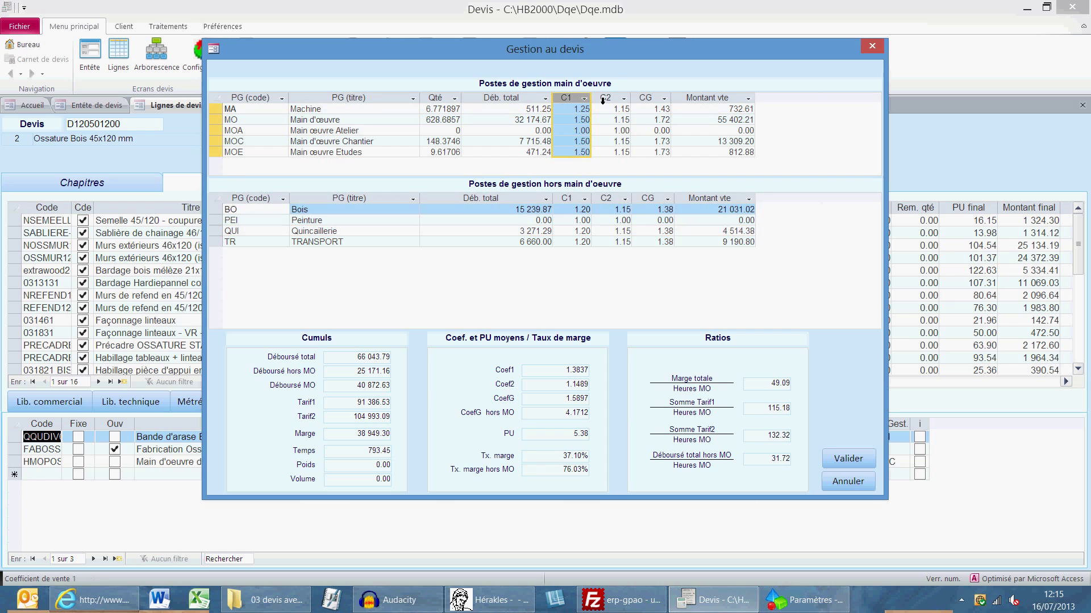
pyautogui.click(584, 199)
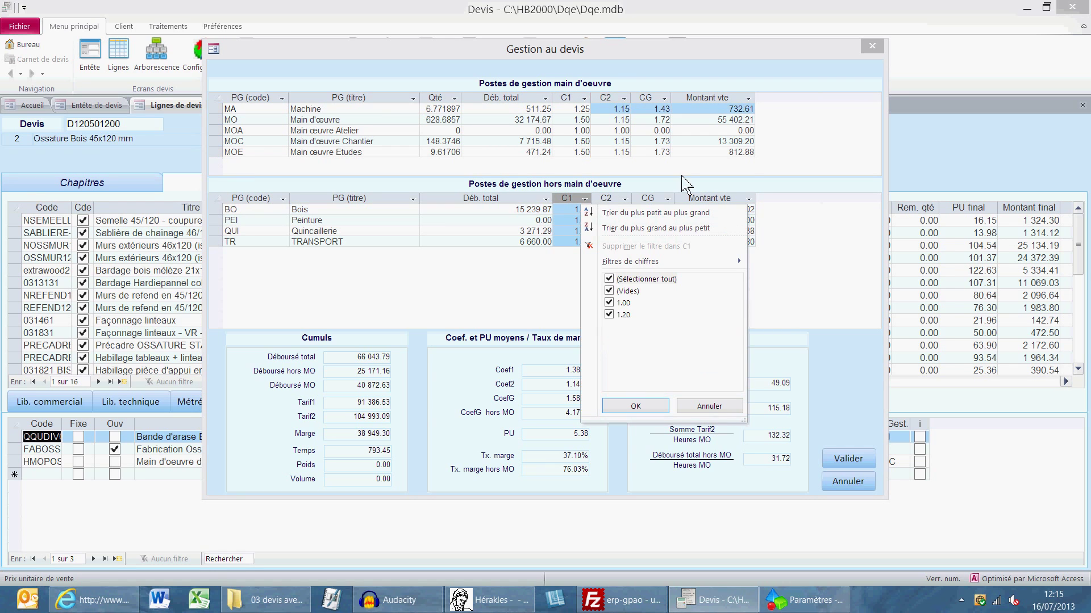
pyautogui.click(744, 171)
pyautogui.click(854, 482)
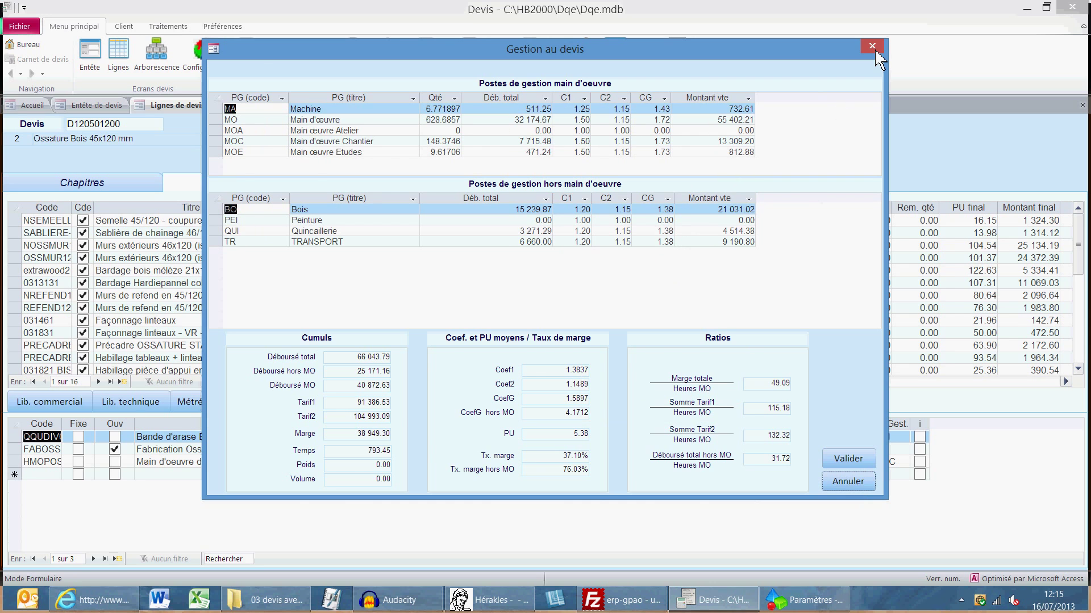
pyautogui.click(872, 46)
# Review the final amounts excluding and including tax in the quote's Etude de Prix, and close the study
pyautogui.click(647, 63)
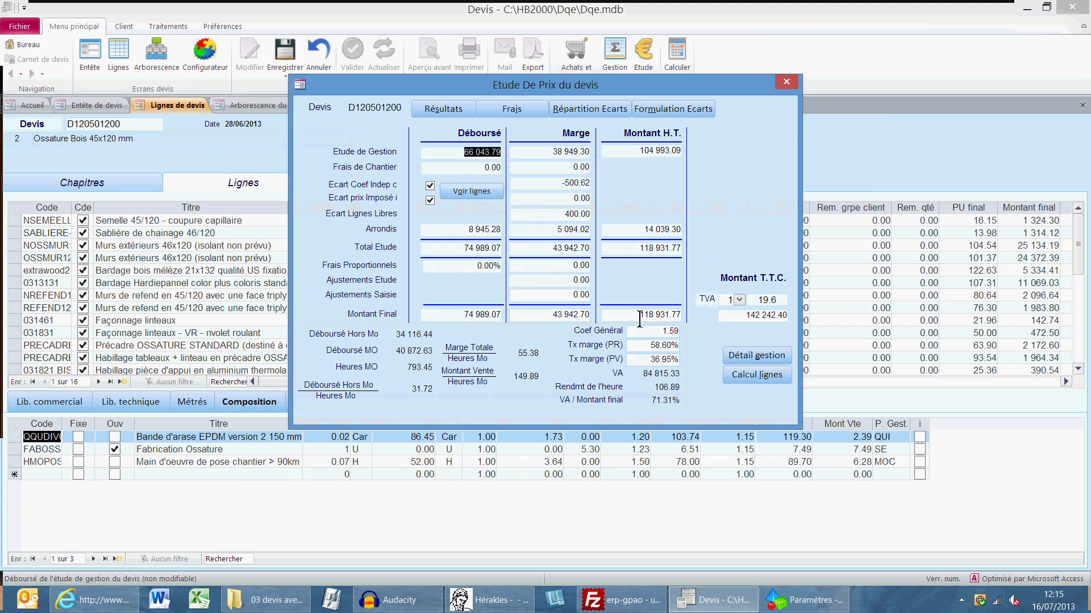
pyautogui.click(639, 316)
pyautogui.moveTo(739, 315); pyautogui.dragTo(779, 316)
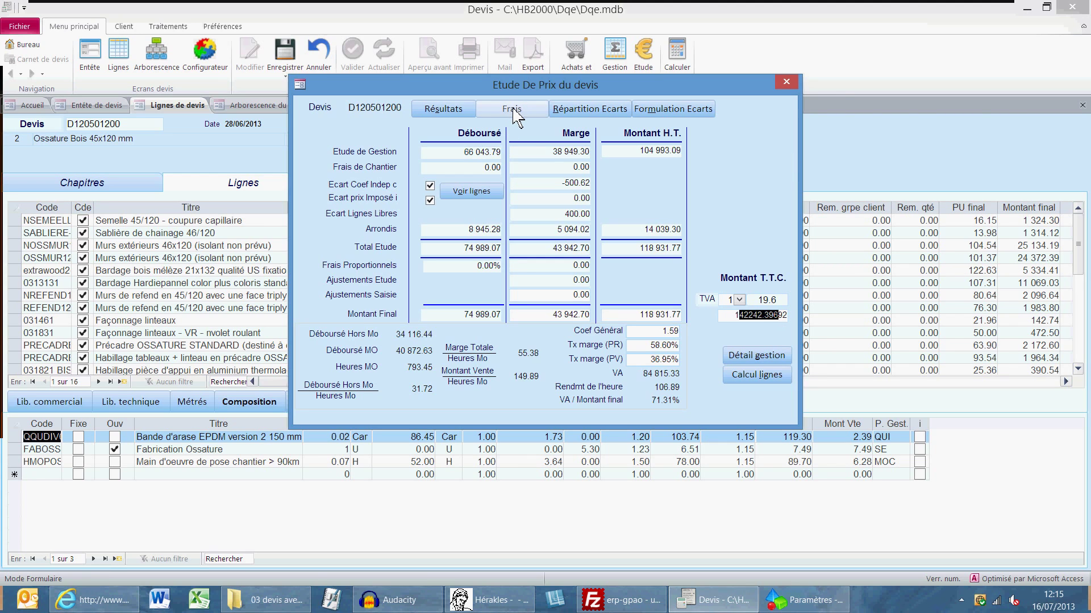
pyautogui.click(788, 81)
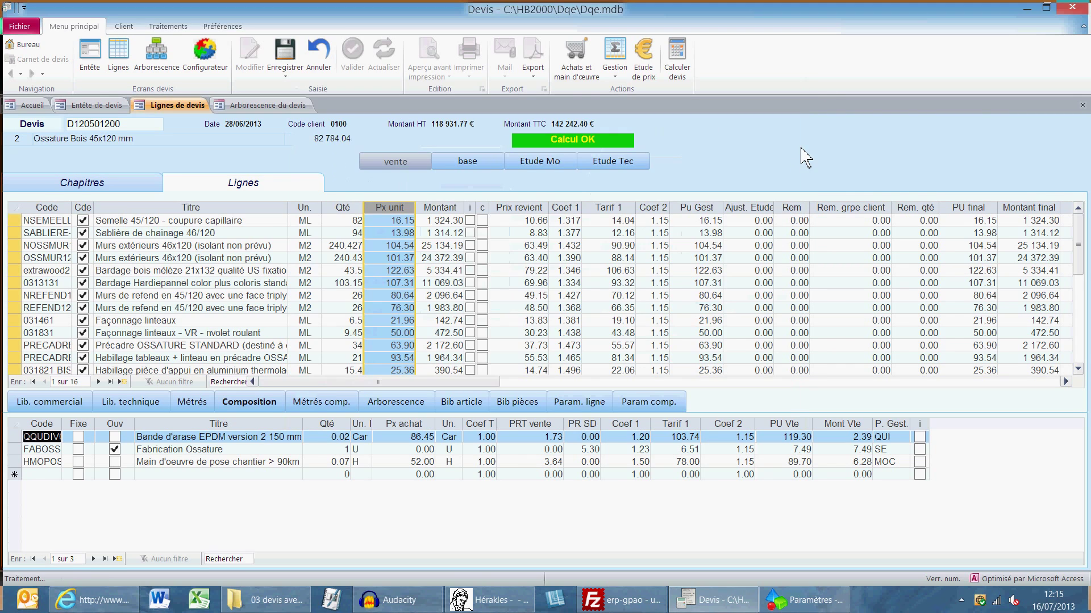
# Review the Ajust. Etude, Rem, Rem. grpe client and Rem. qté adjustment and discount columns of the quote lines
pyautogui.click(759, 207)
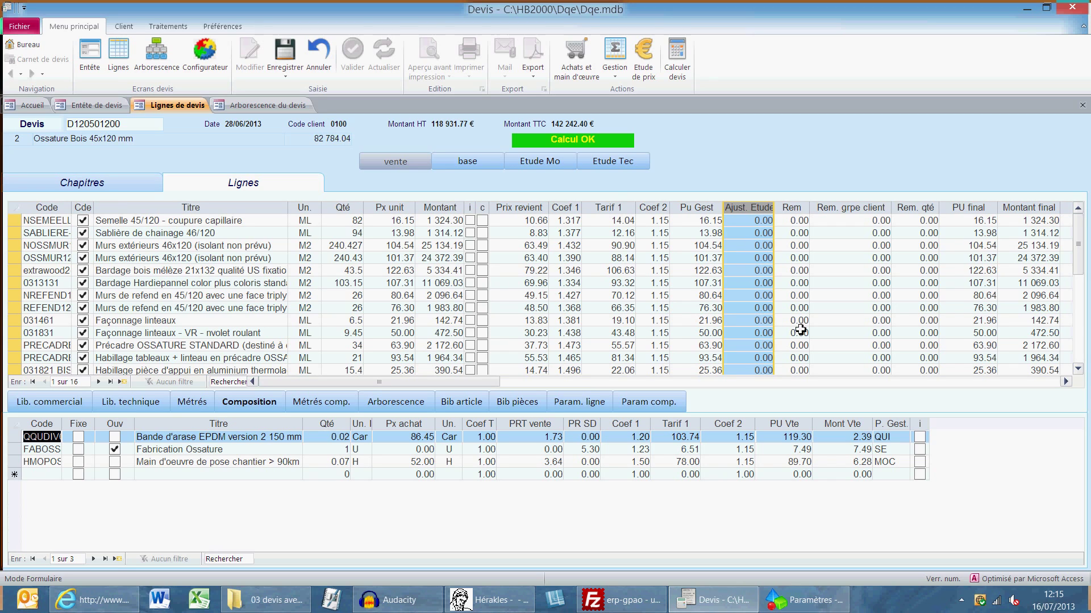
pyautogui.click(801, 211)
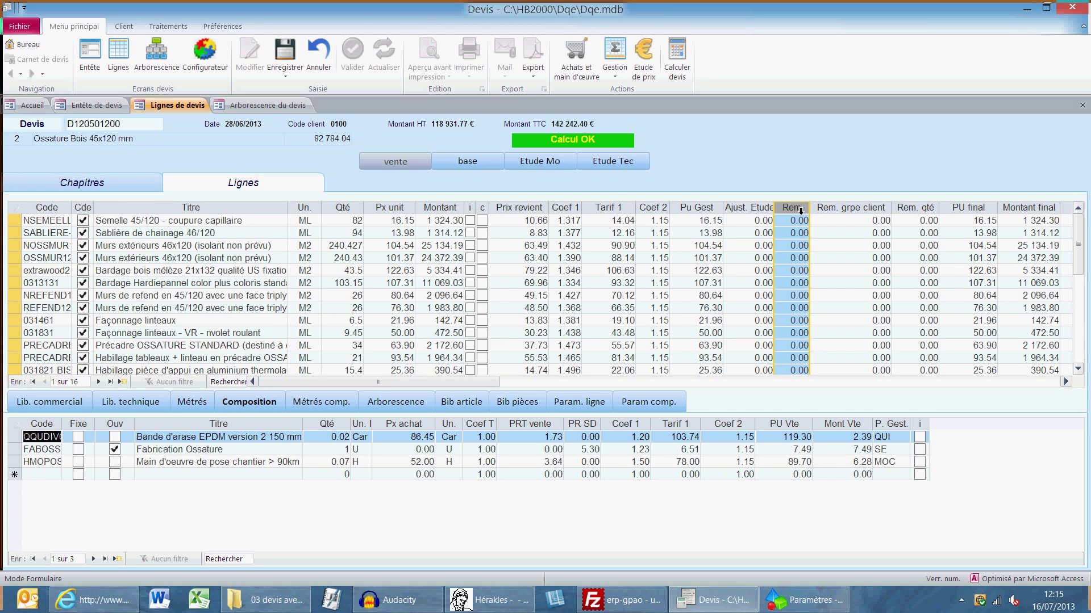
pyautogui.moveTo(800, 210); pyautogui.dragTo(928, 208)
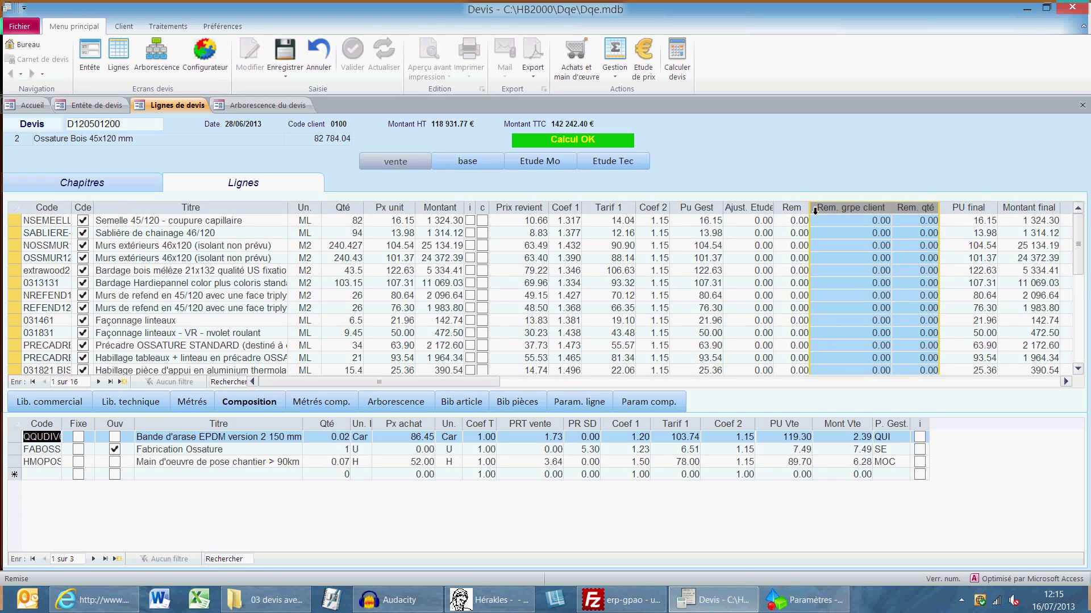
# Save and validate quote D120501200
pyautogui.click(293, 69)
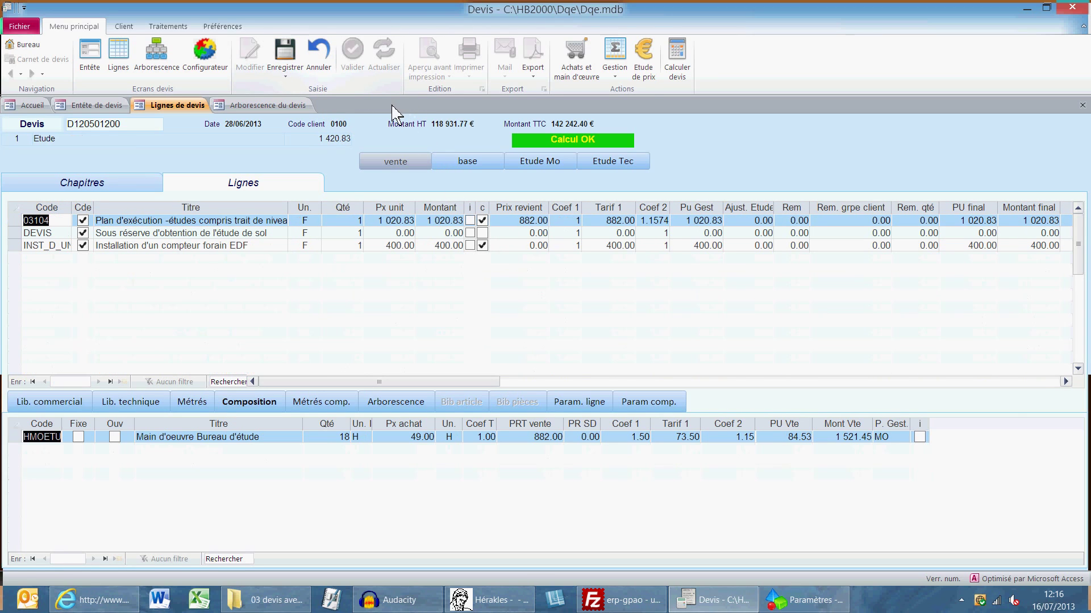
pyautogui.click(352, 62)
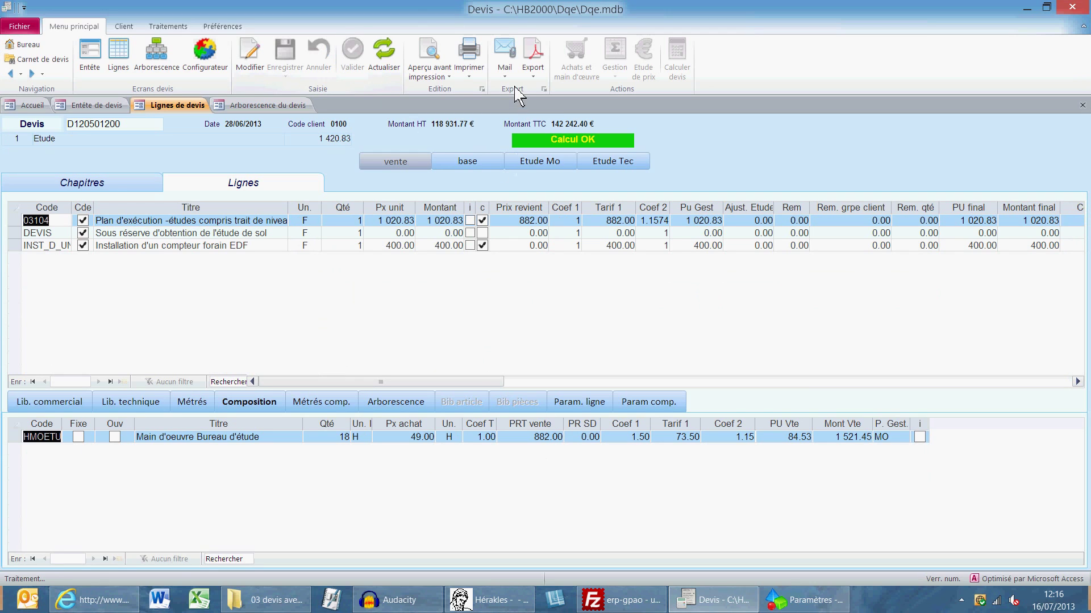
# Open the quote's print preview and examine the first page from the header down to the Ossature Bois lines
pyautogui.click(447, 80)
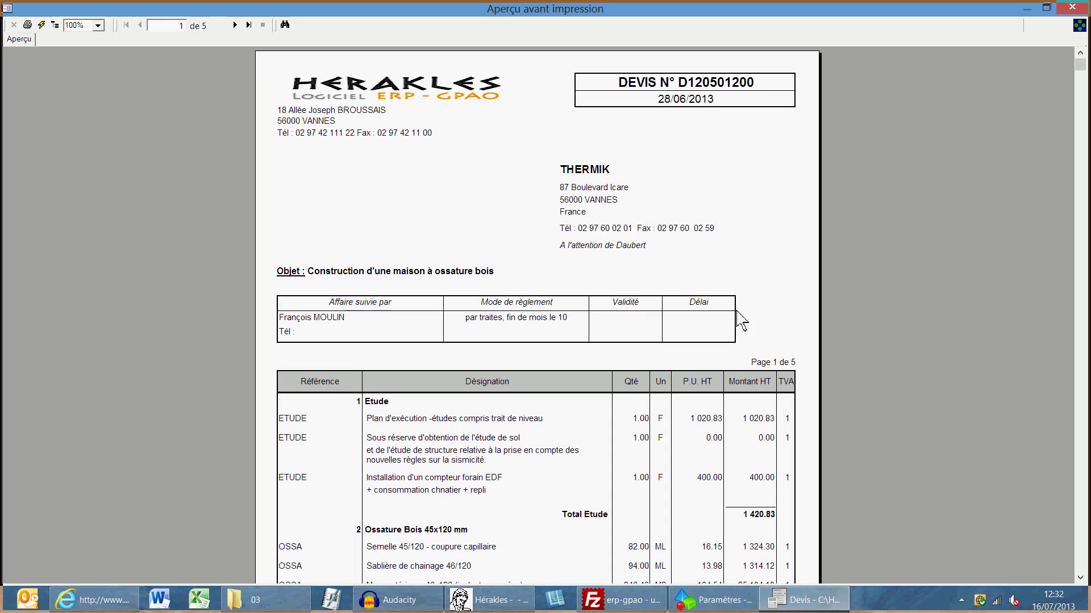
pyautogui.moveTo(1080, 64); pyautogui.dragTo(1070, 135)
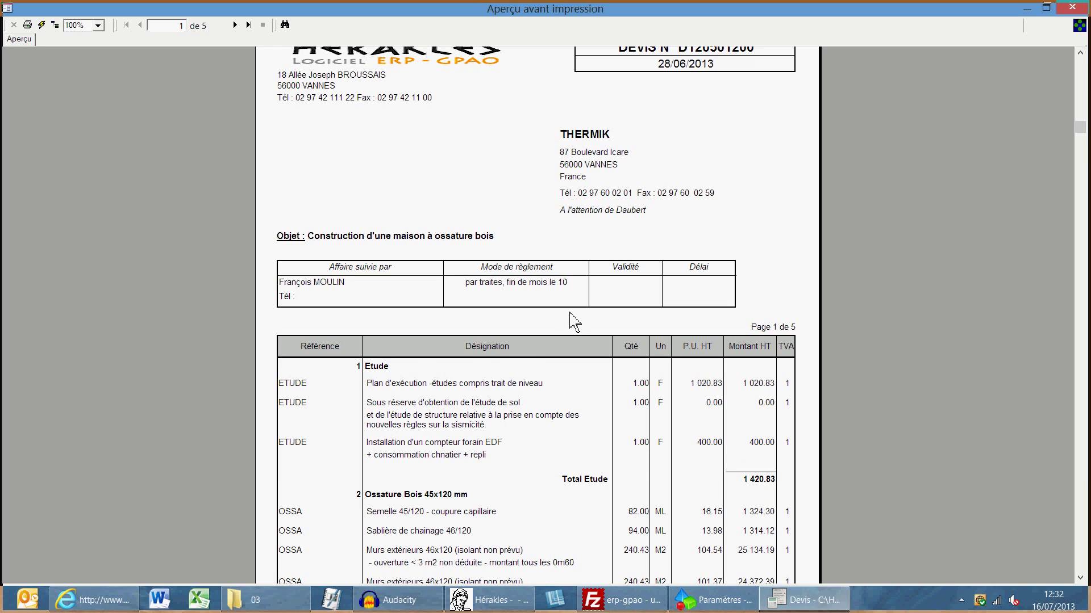
pyautogui.scroll(1, 523, 384)
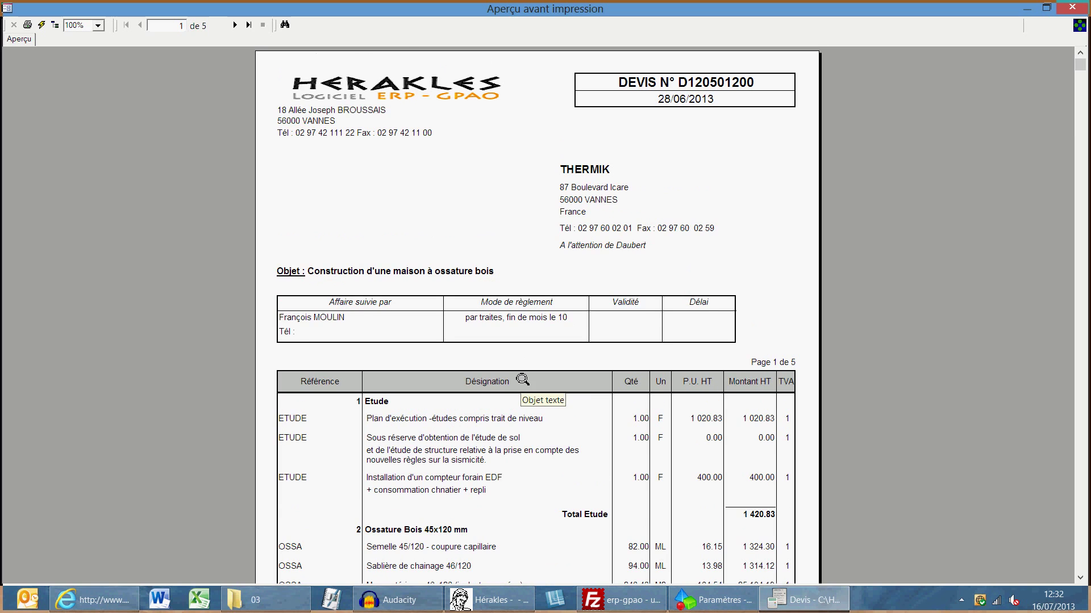
pyautogui.scroll(-8, 527, 379)
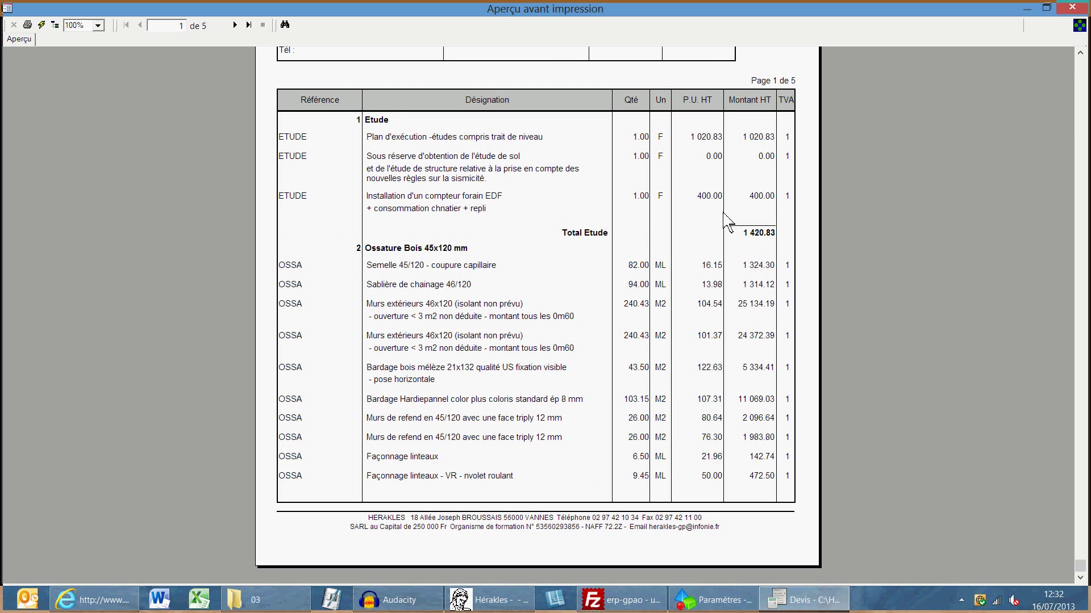
pyautogui.scroll(8, 588, 369)
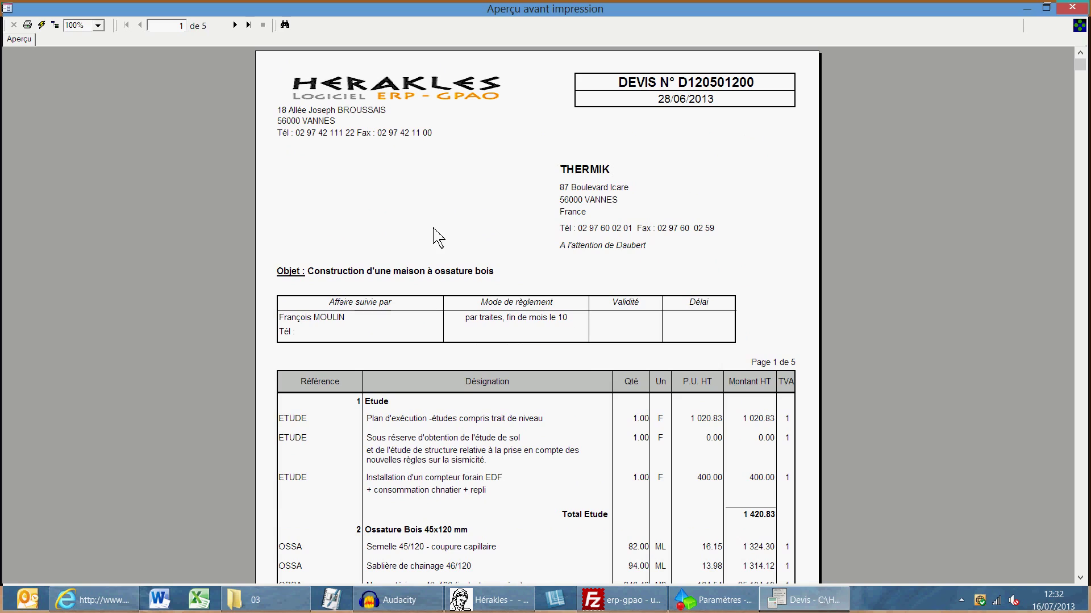